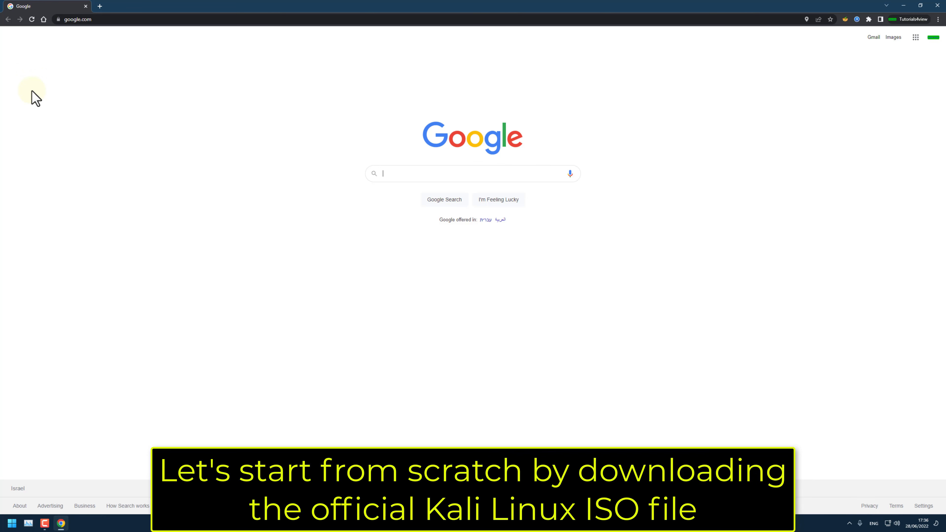
# Go to the kali.org website in the browser
pyautogui.click(140, 20)
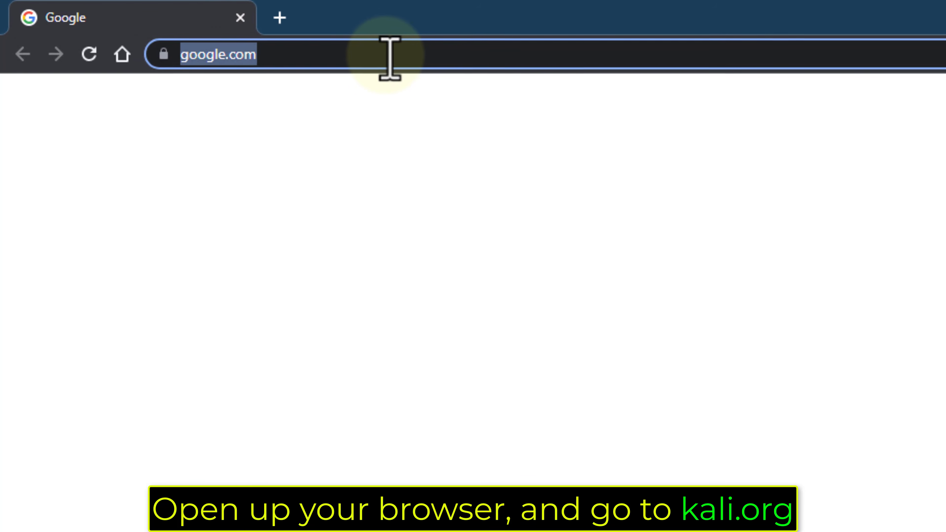
pyautogui.write('kali.or')
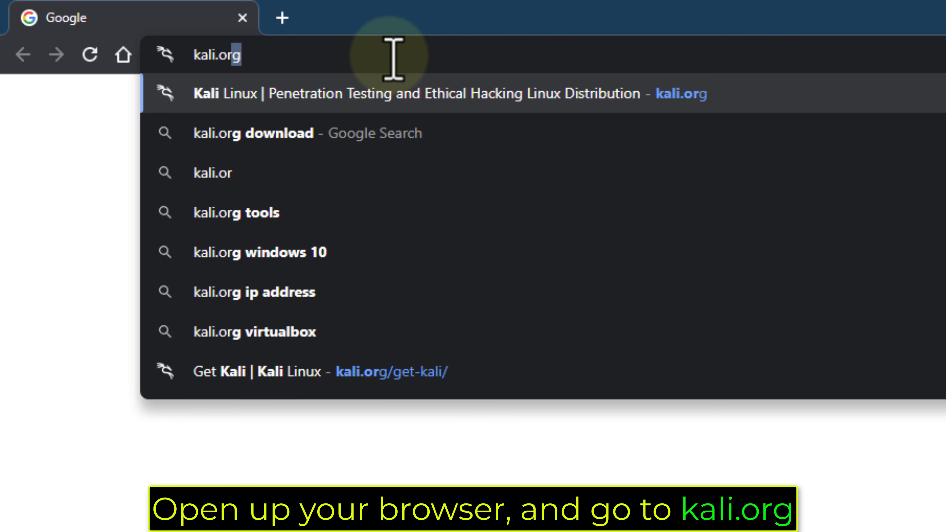
pyautogui.write('g')
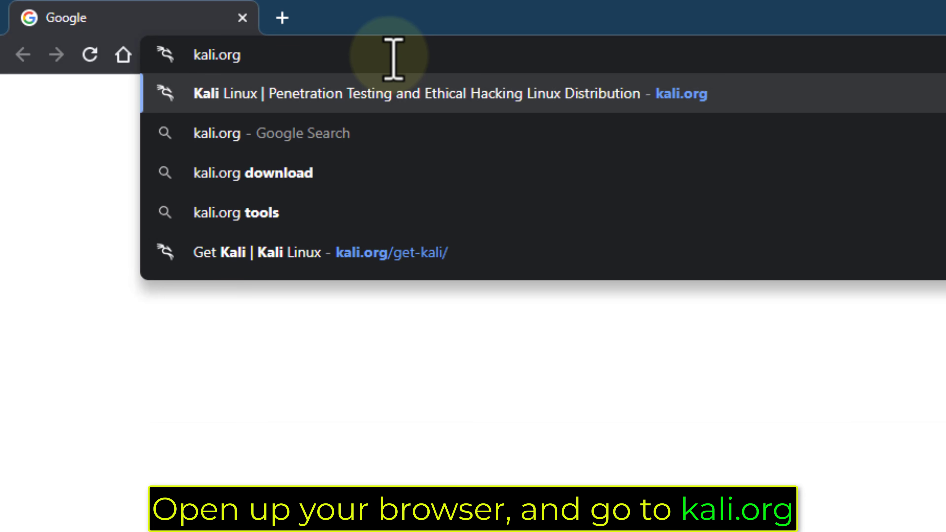
pyautogui.press('Return')
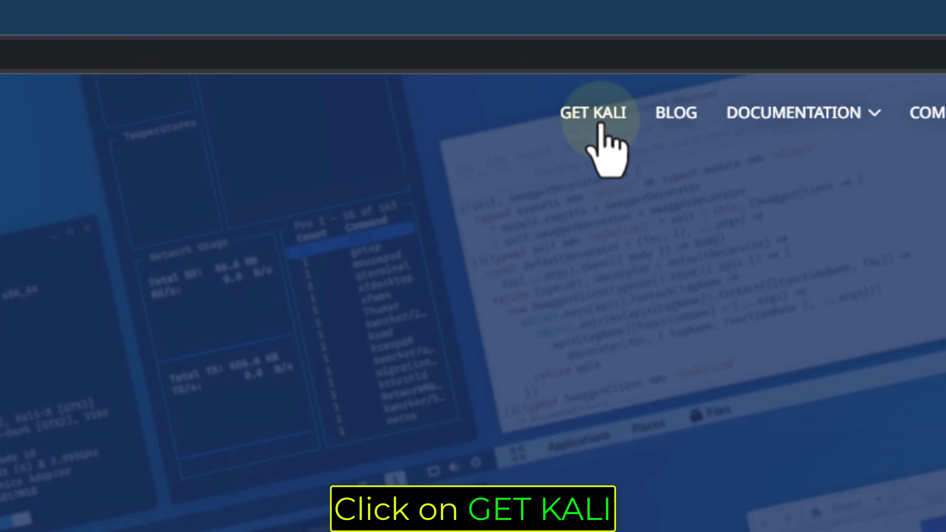
# Download the 64-bit Kali Linux 2022.2 Installer image from the Bare Metal section of Get Kali, and close the browser
pyautogui.click(600, 124)
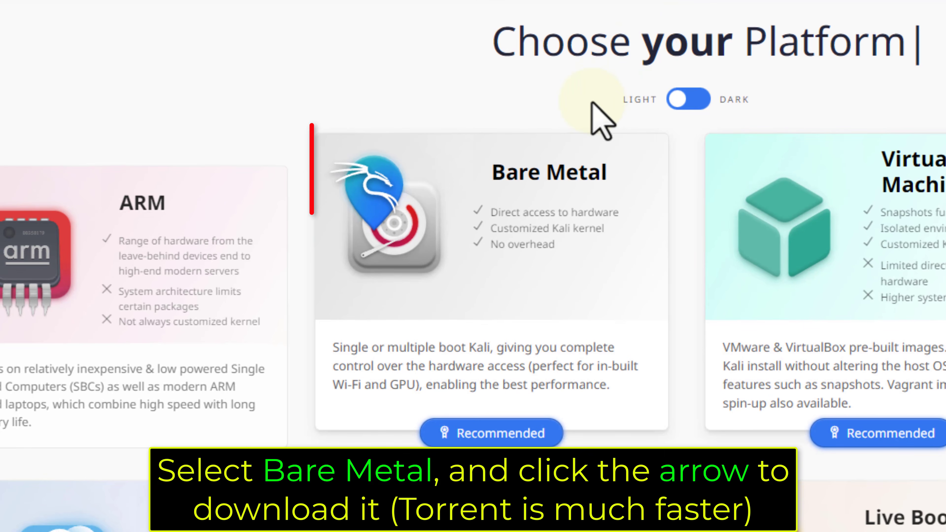
pyautogui.click(518, 205)
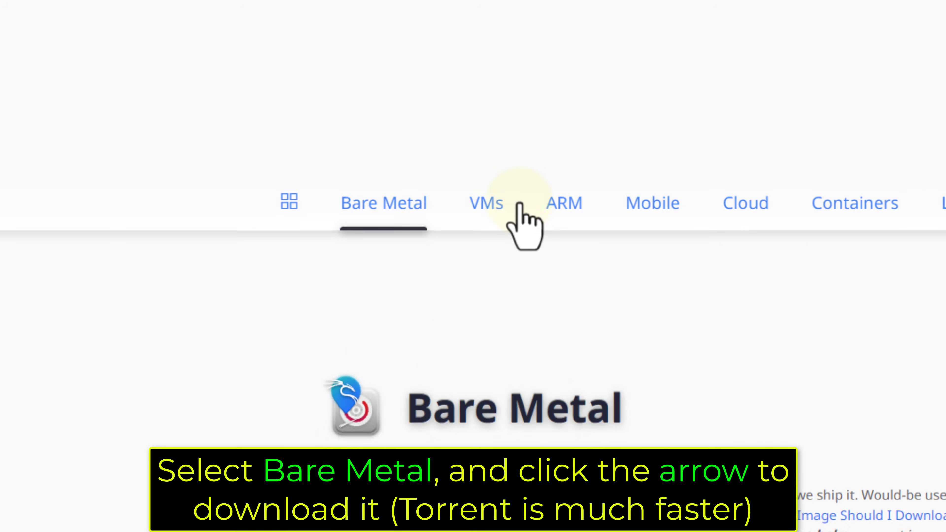
pyautogui.scroll(-10, 518, 238)
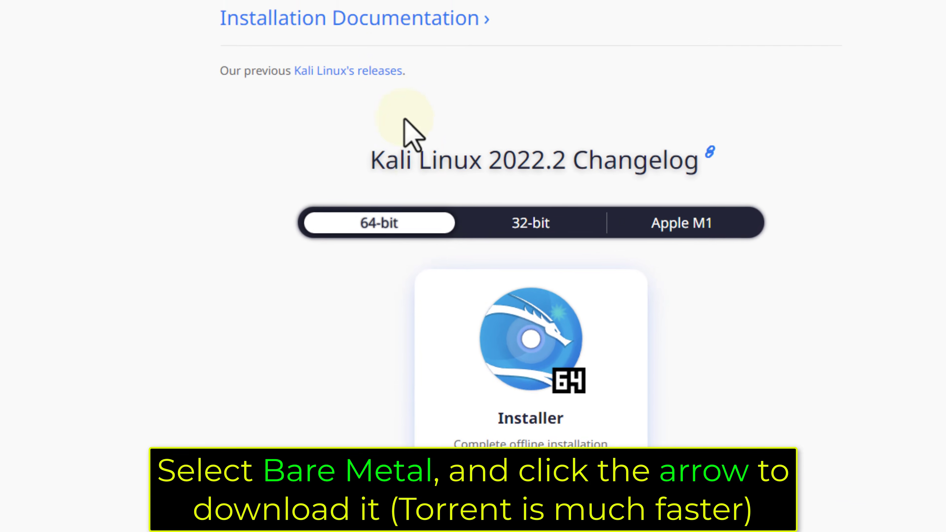
pyautogui.click(399, 364)
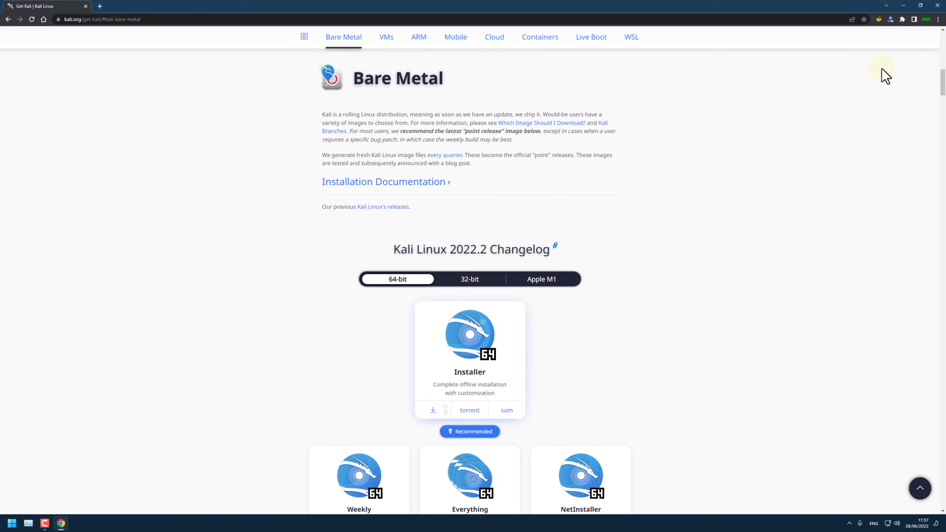
pyautogui.click(935, 6)
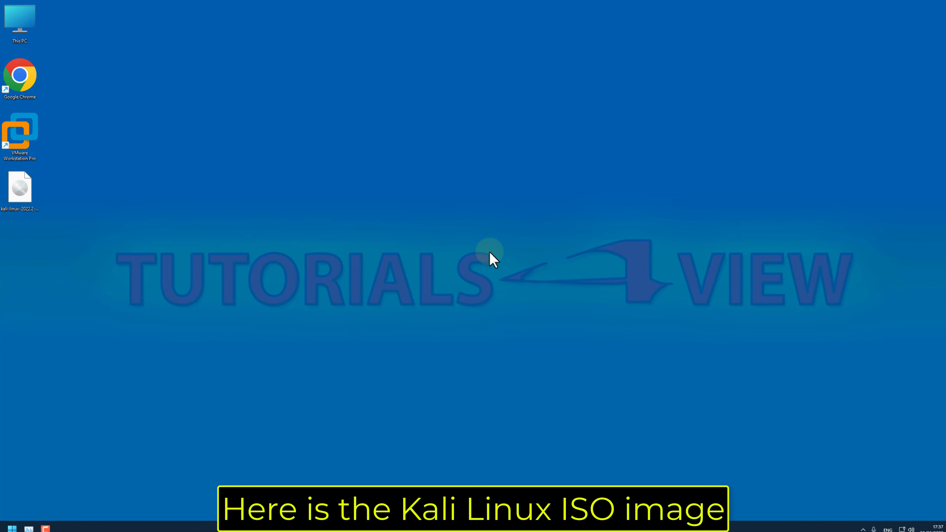
# Switch to VMware Workstation Pro from the desktop and start creating a new virtual machine
pyautogui.click(48, 262)
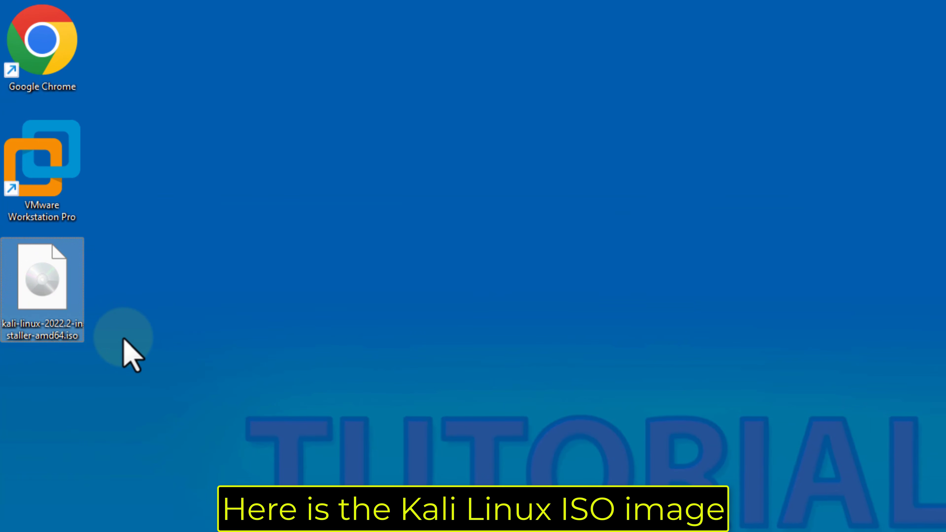
pyautogui.click(70, 174)
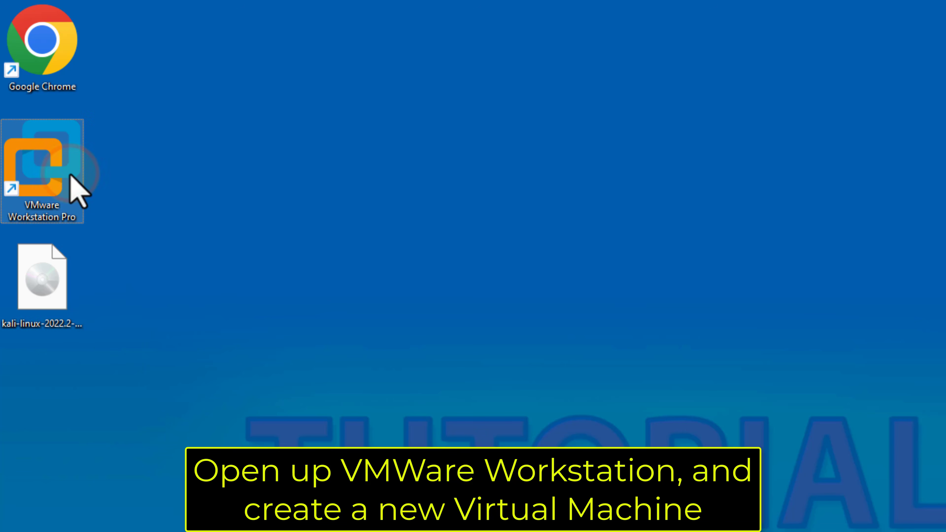
pyautogui.doubleClick(70, 174)
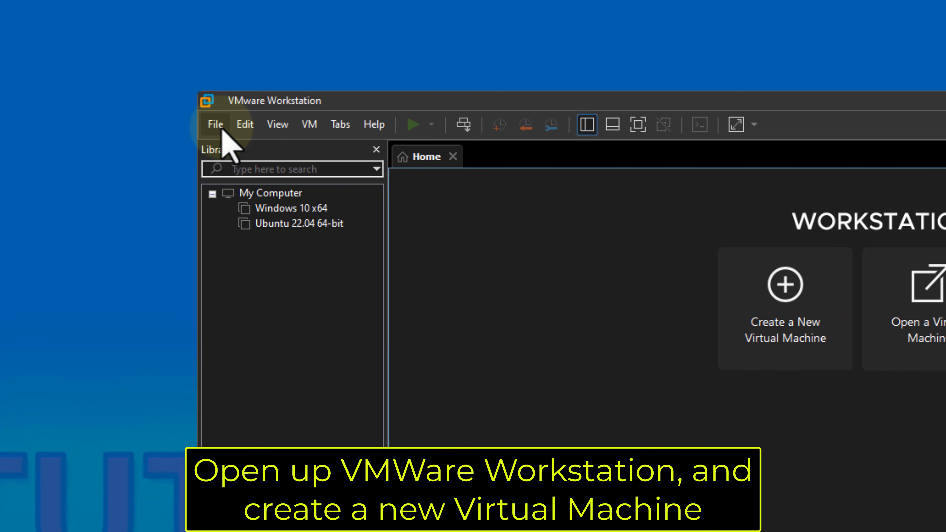
pyautogui.click(222, 129)
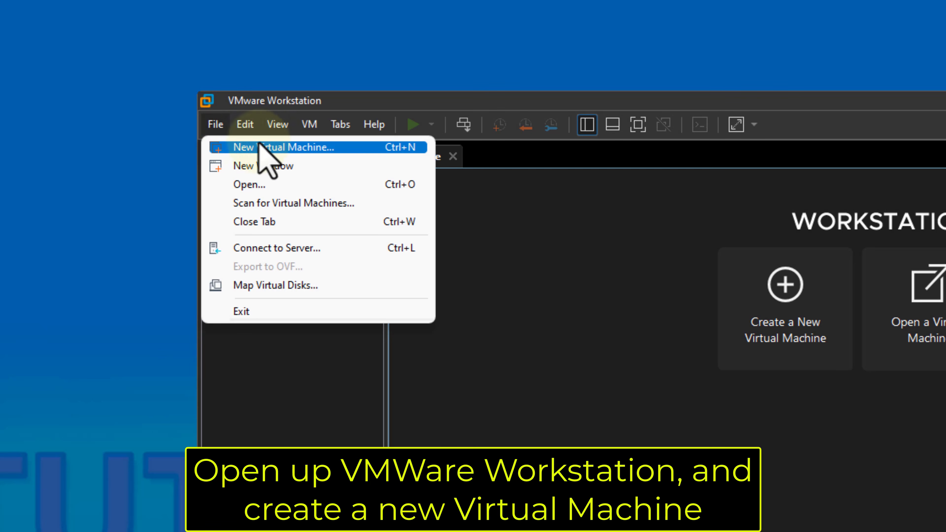
pyautogui.click(345, 151)
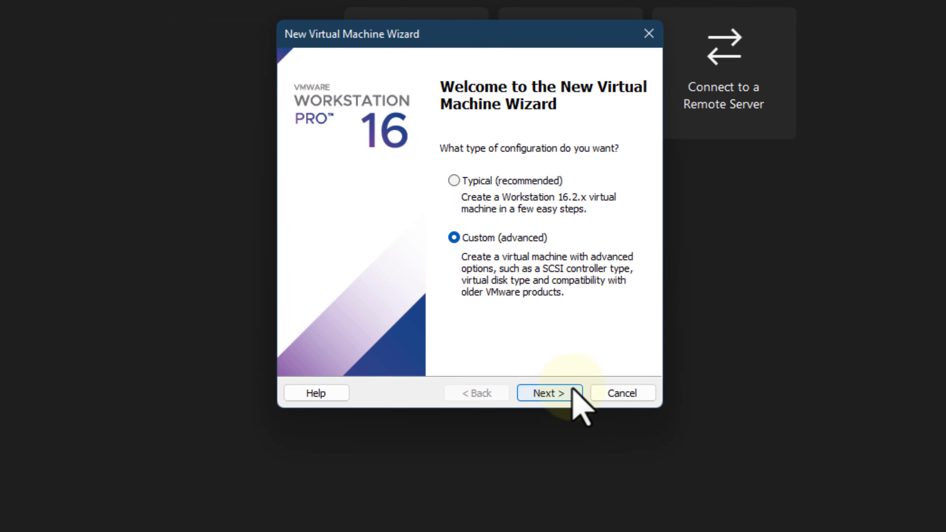
# Configure a Custom virtual machine with Workstation 16.2.x compatibility, operating system installed later, and guest type Other 64-bit
pyautogui.click(575, 401)
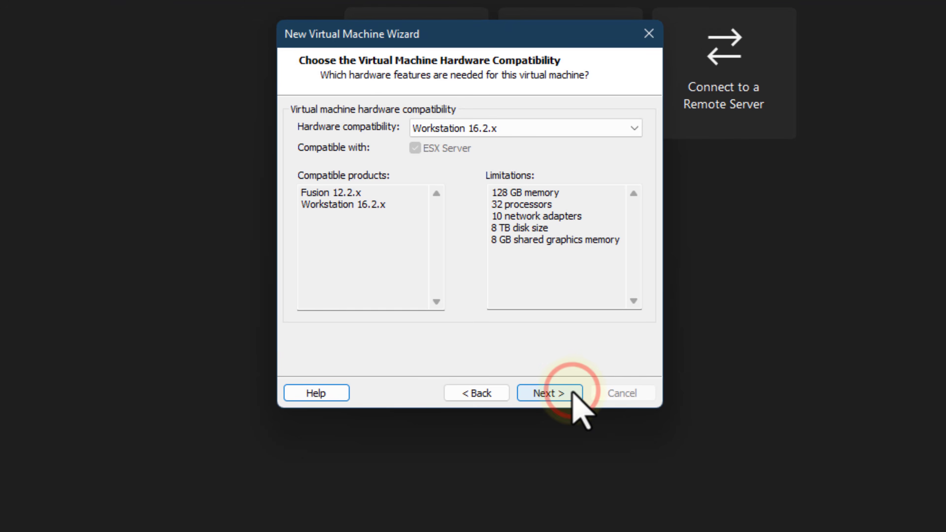
pyautogui.click(573, 393)
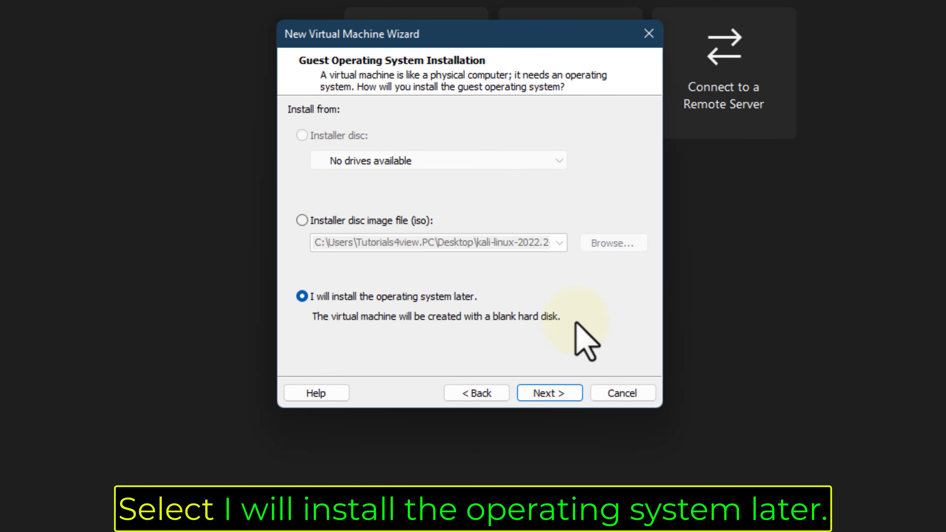
pyautogui.click(567, 394)
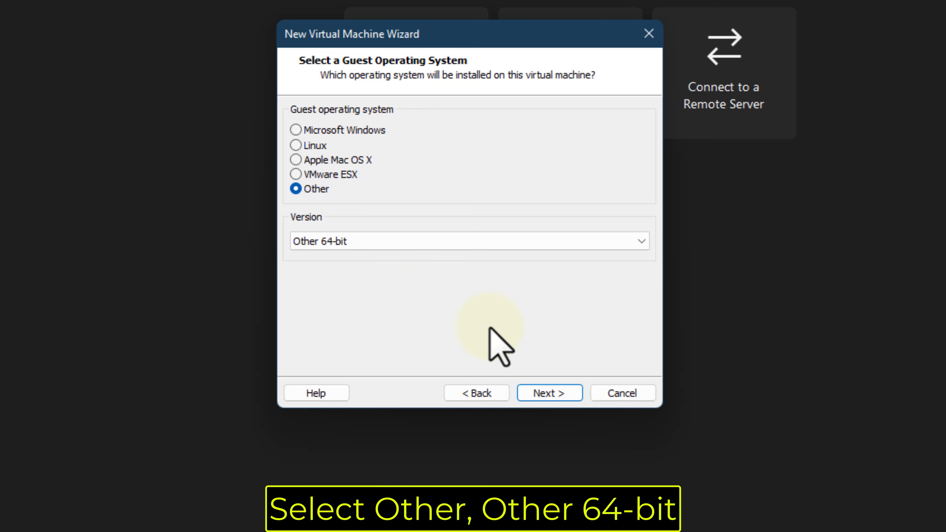
pyautogui.click(568, 390)
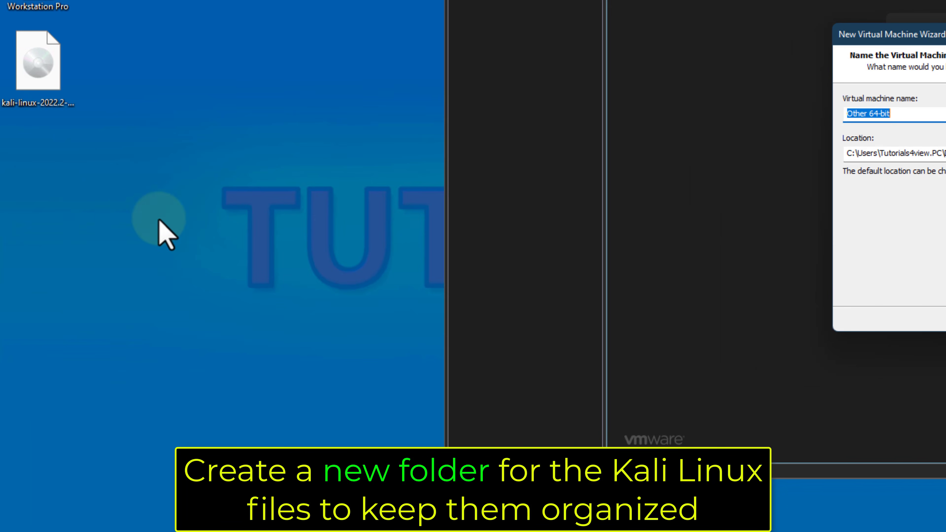
# Create a new folder named kali on the desktop for the virtual machine files
pyautogui.rightClick(65, 192)
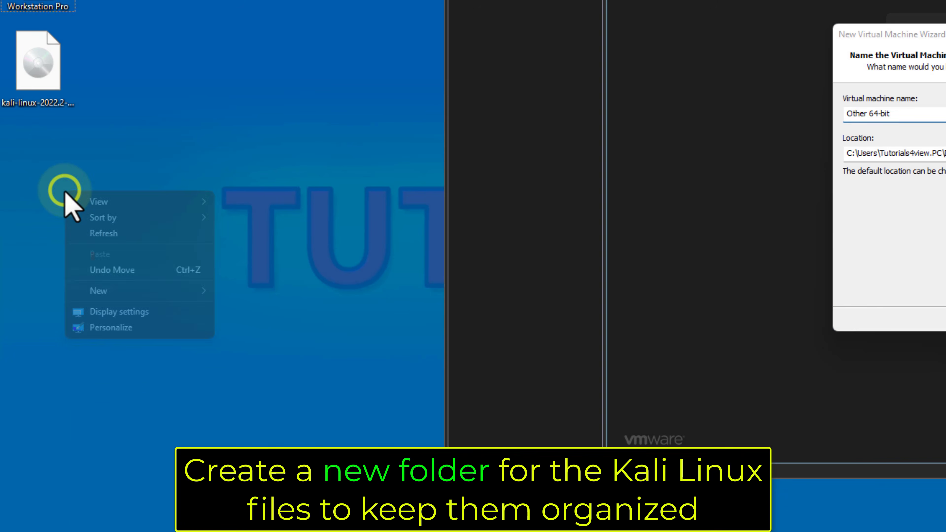
pyautogui.moveTo(134, 291)
pyautogui.click(246, 295)
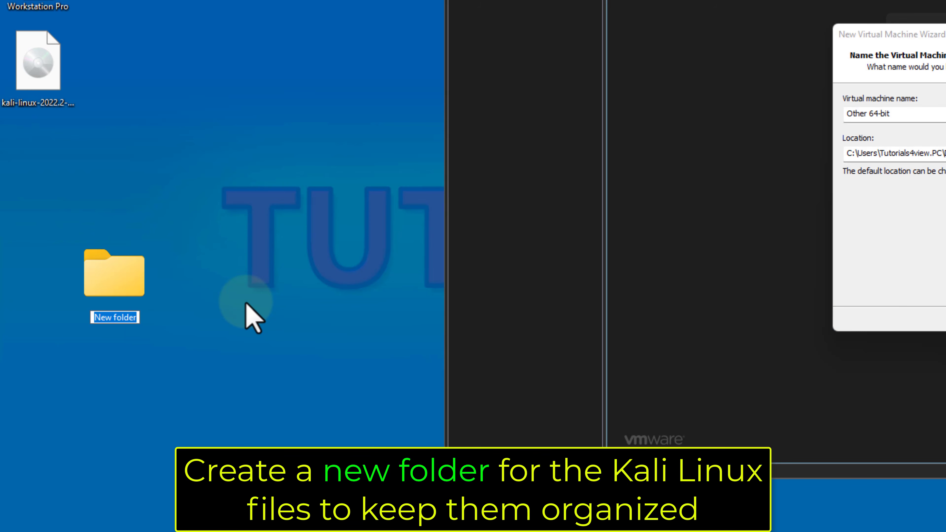
pyautogui.press('Return')
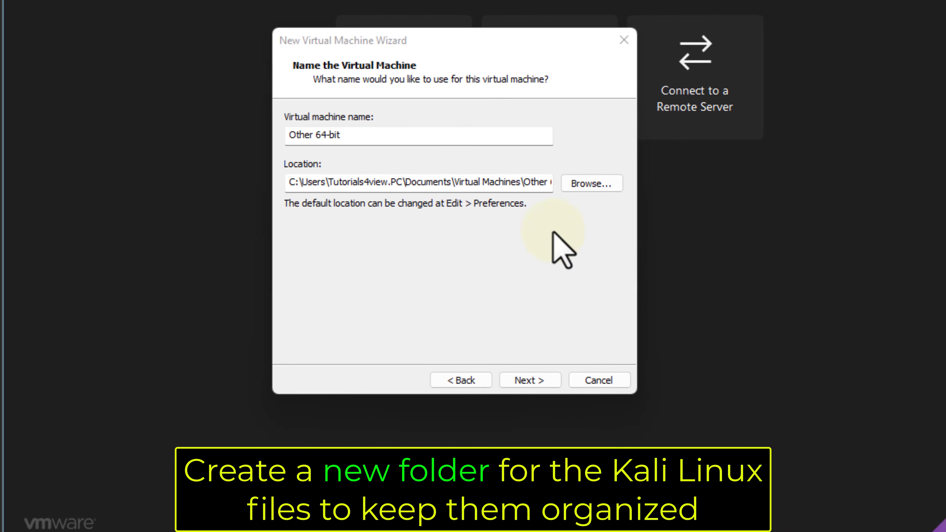
# Set the virtual machine's location to the kali folder, keeping the name Other 64-bit
pyautogui.click(618, 188)
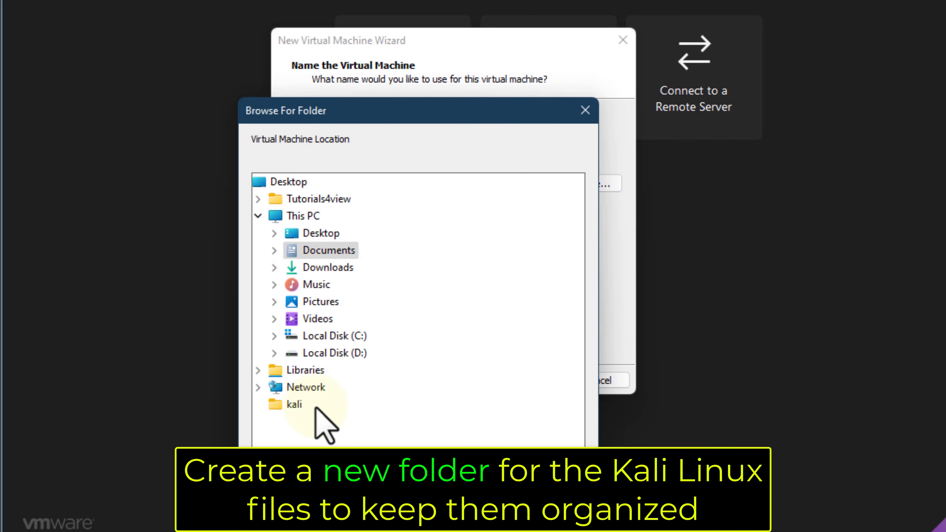
pyautogui.click(294, 404)
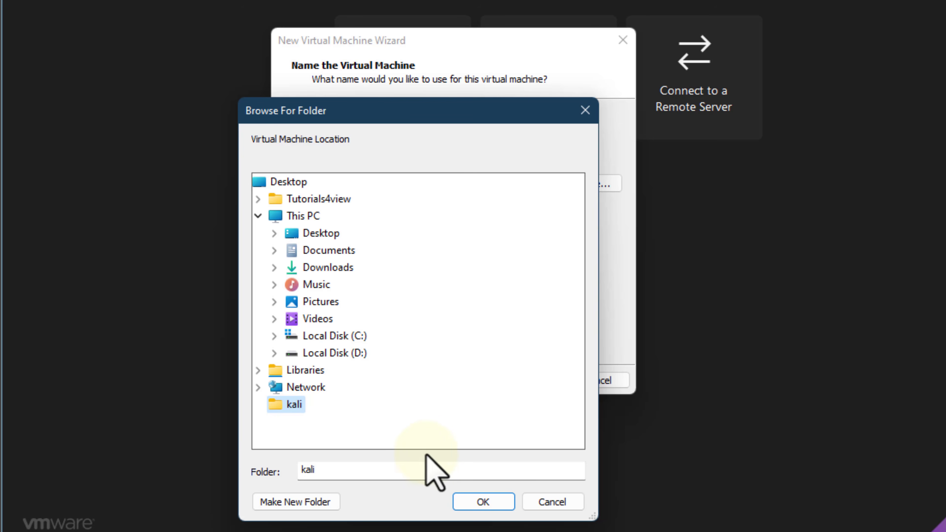
pyautogui.click(498, 503)
pyautogui.click(547, 384)
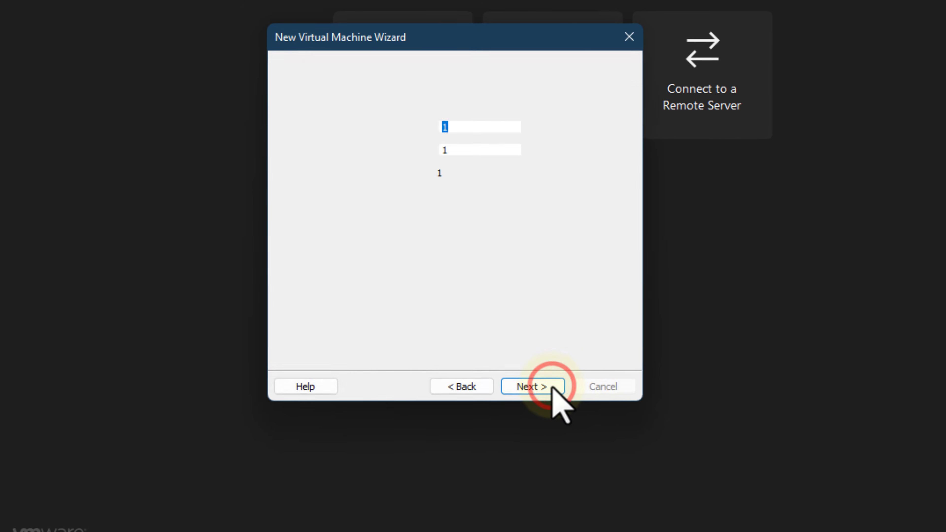
# Assign 10 cores per processor and about 3820 MB of memory to the virtual machine
pyautogui.click(464, 149)
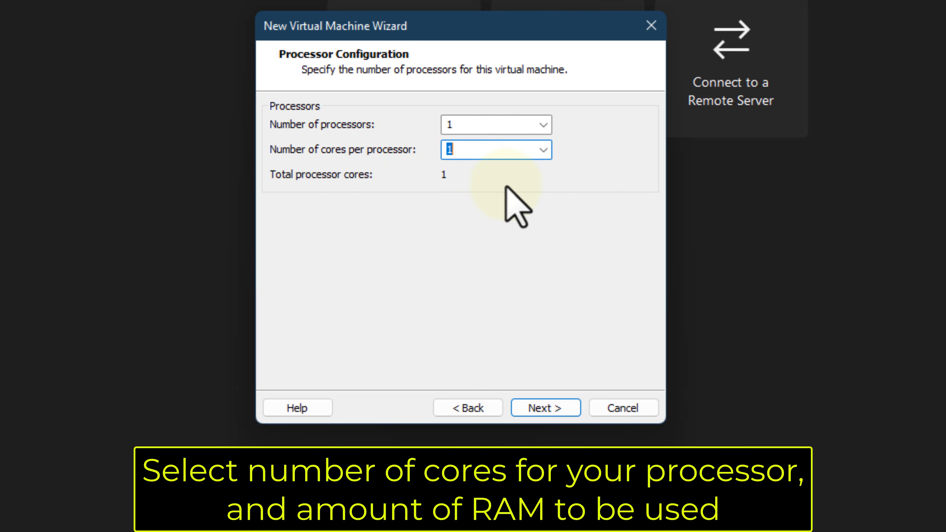
pyautogui.write('10')
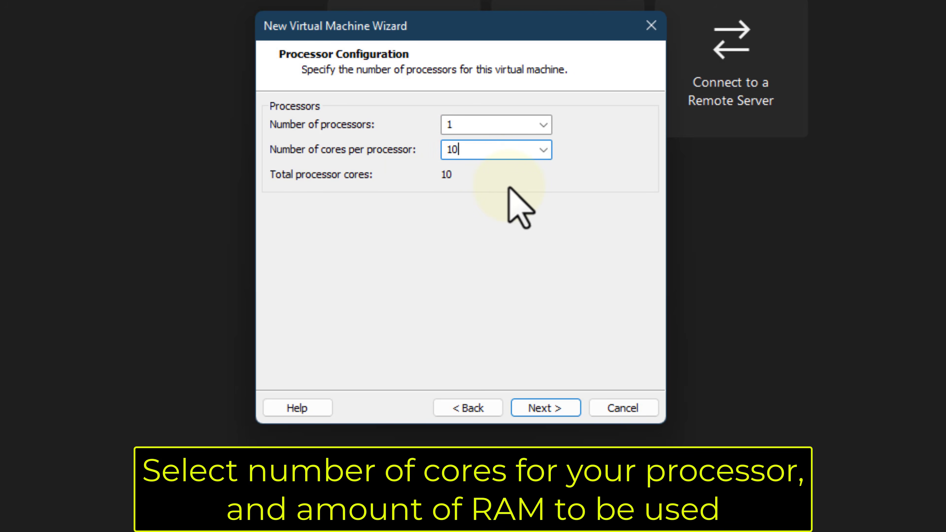
pyautogui.click(566, 408)
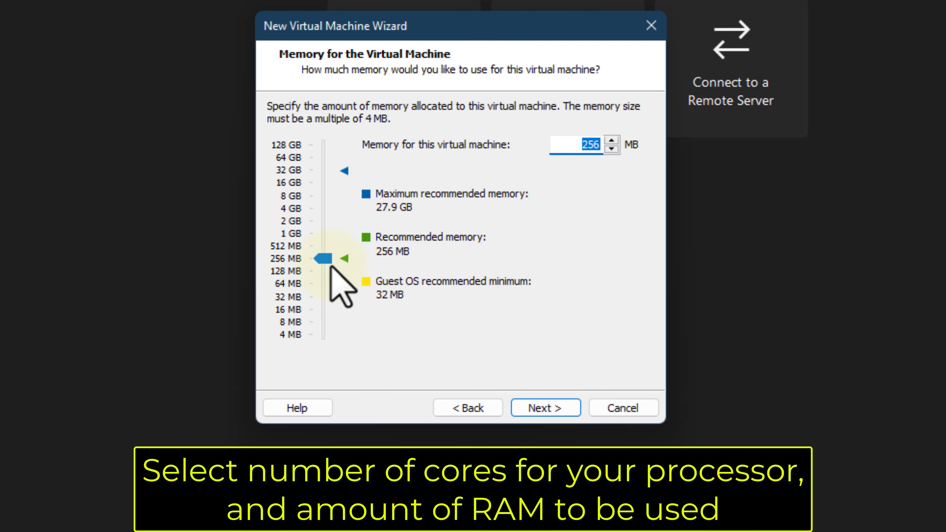
pyautogui.moveTo(329, 260); pyautogui.dragTo(324, 211)
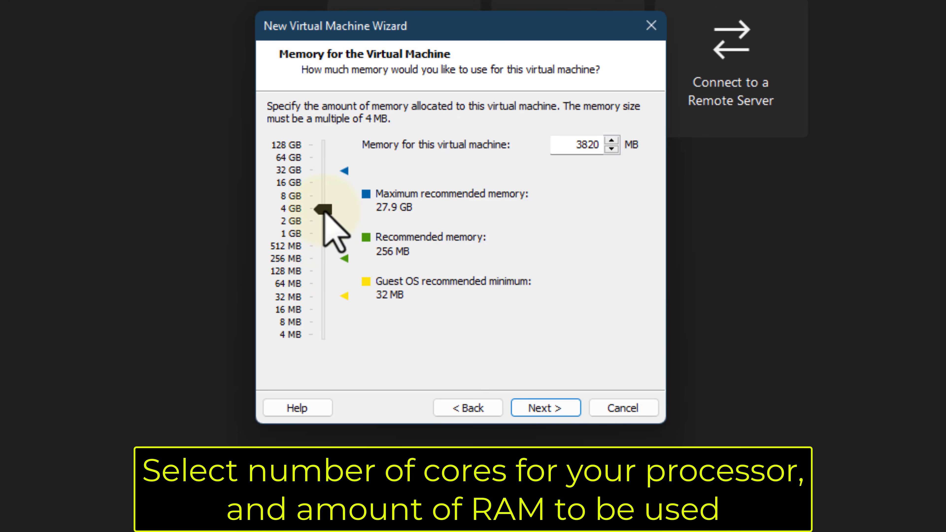
pyautogui.click(569, 412)
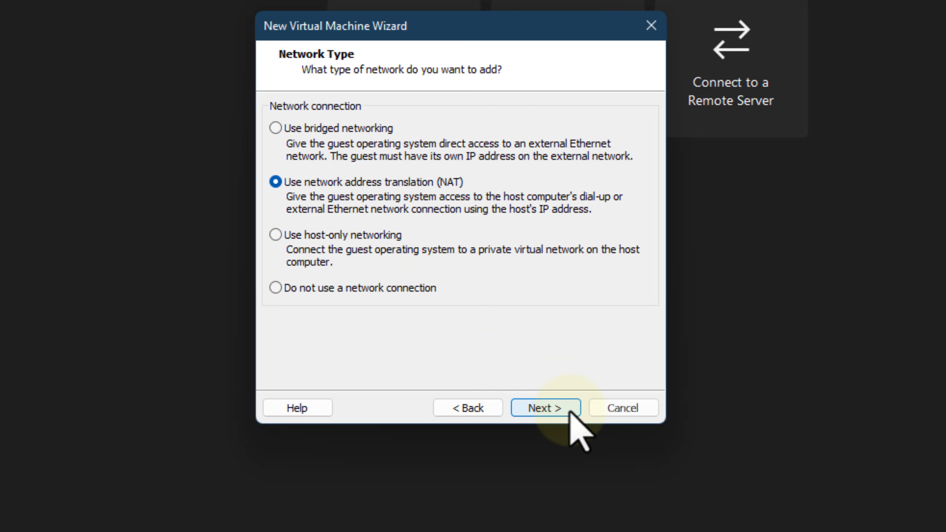
# Accept NAT networking, the LSI Logic controller and a new 8 GB virtual disk using multiple disk files
pyautogui.click(569, 409)
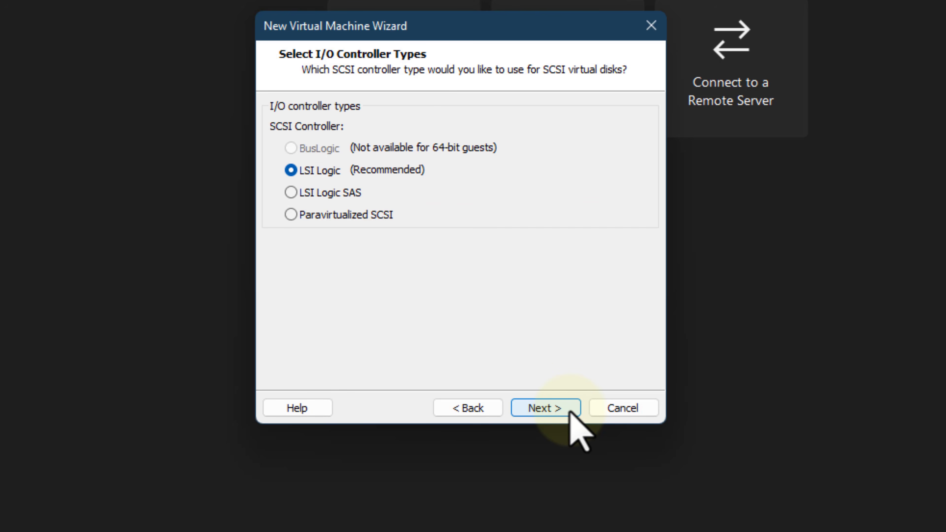
pyautogui.click(569, 412)
pyautogui.click(570, 410)
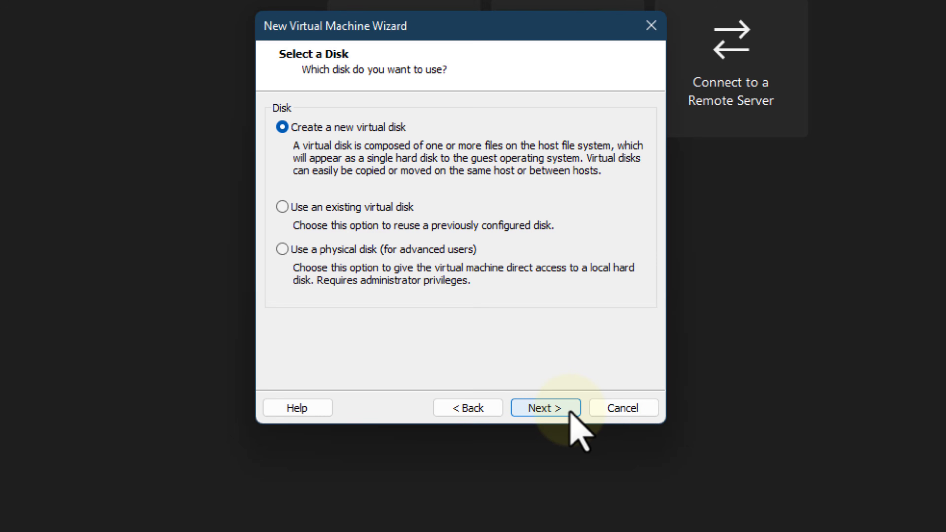
pyautogui.click(570, 410)
pyautogui.click(569, 411)
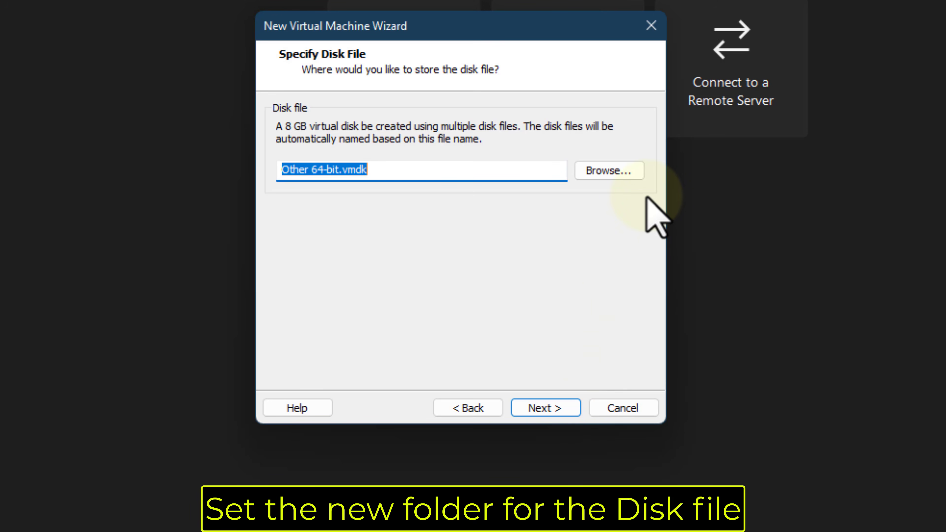
# Store the disk file Other 64-bit.vmdk in the kali folder on the desktop
pyautogui.click(635, 171)
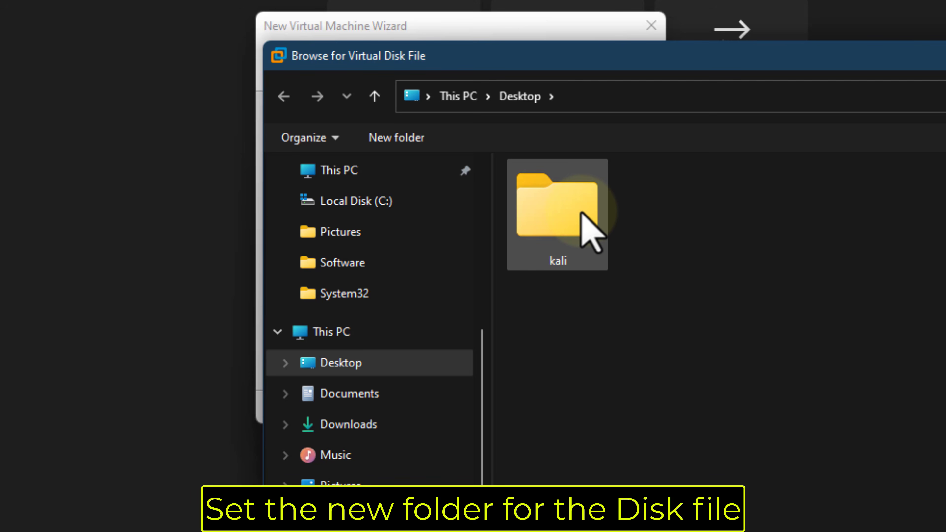
pyautogui.doubleClick(581, 213)
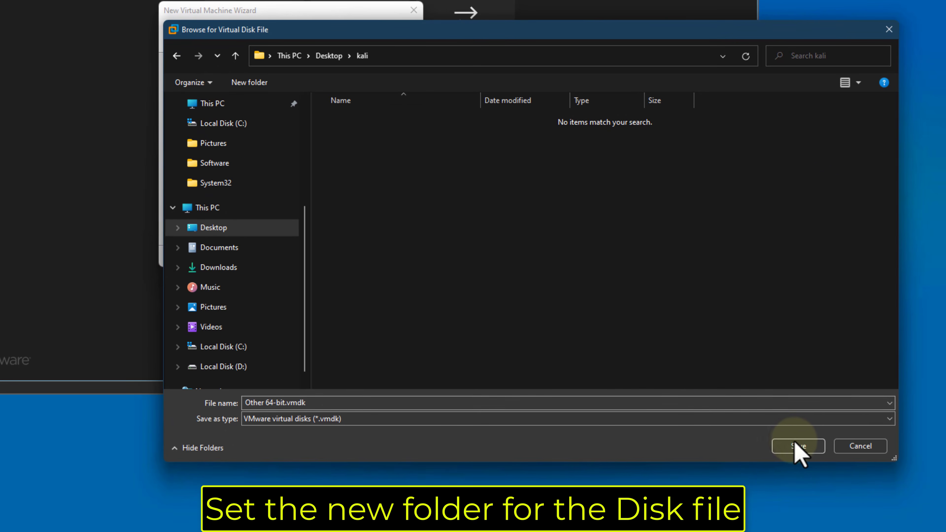
pyautogui.click(809, 442)
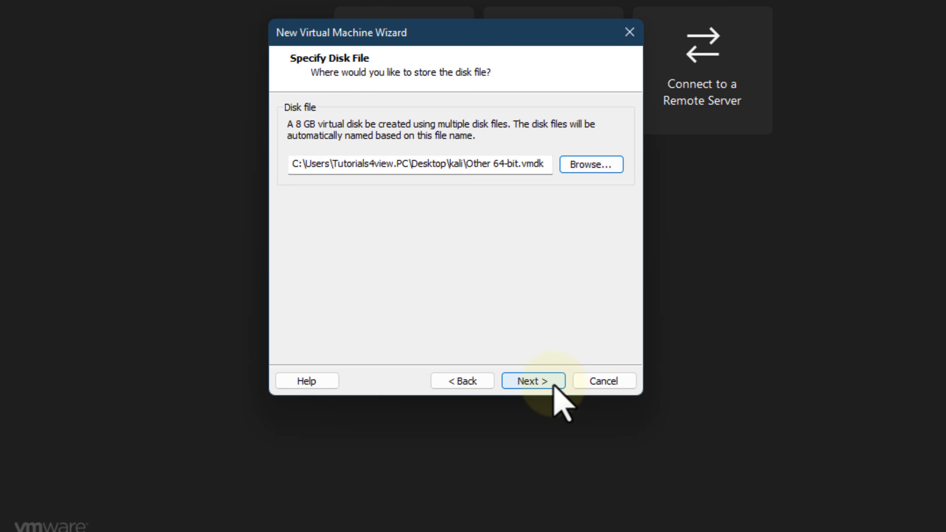
# Accept the disk file location and finish creating the Other 64-bit virtual machine with the listed settings
pyautogui.click(555, 387)
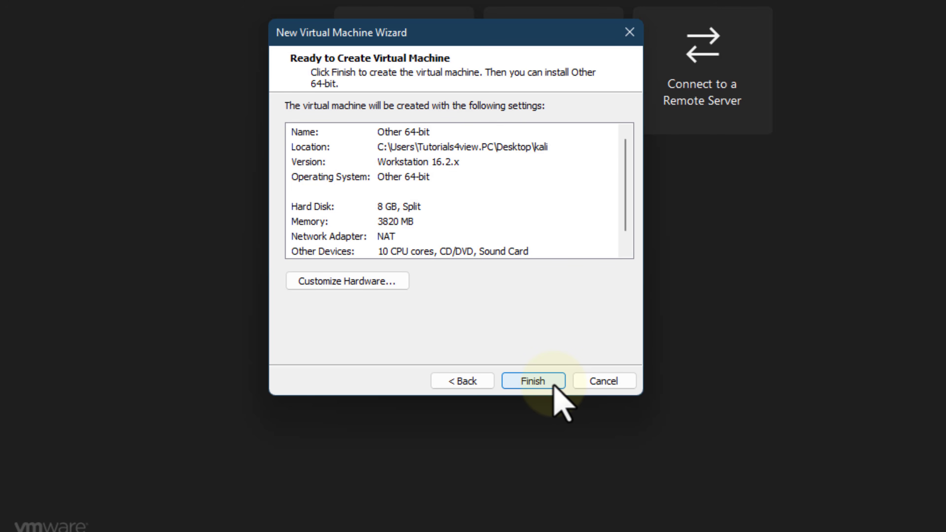
pyautogui.click(554, 382)
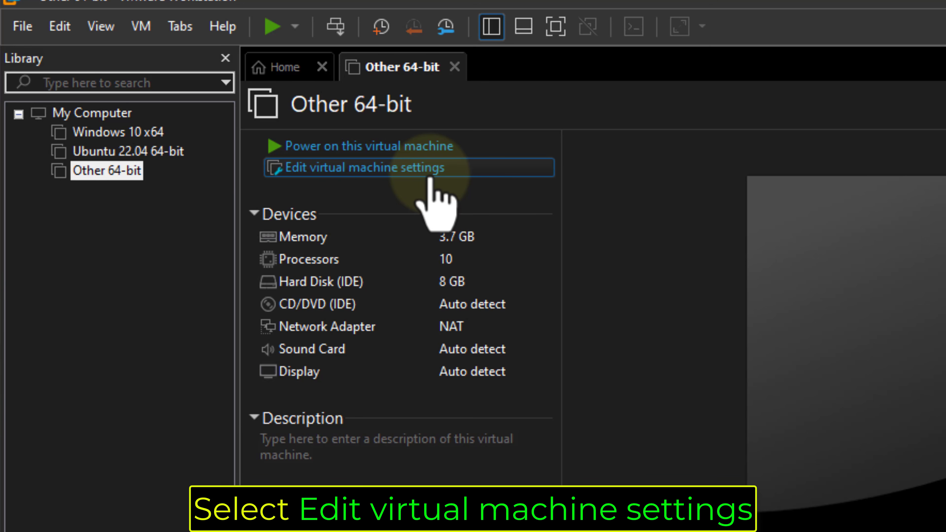
# Set the virtual machine's CD/DVD drive to use the ISO image kali-linux-2022.2-installer-amd64.iso from the desktop
pyautogui.click(431, 178)
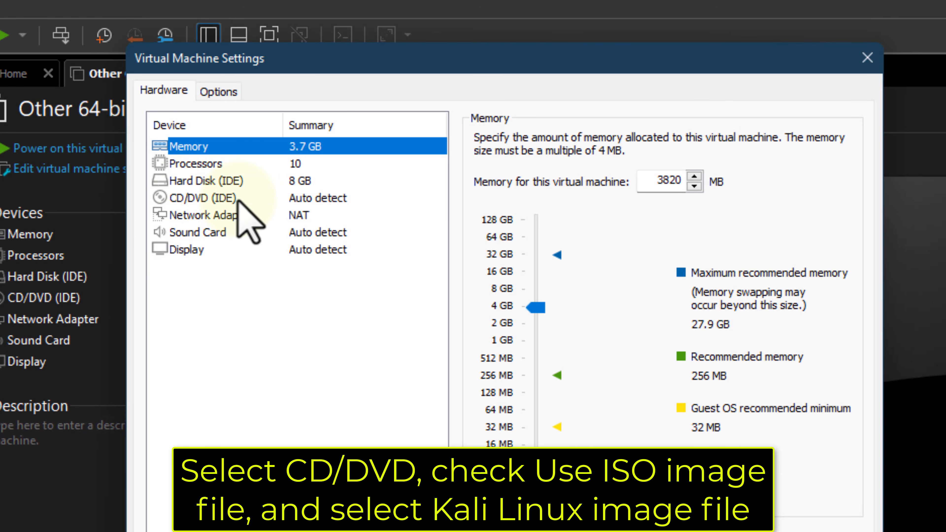
pyautogui.click(239, 199)
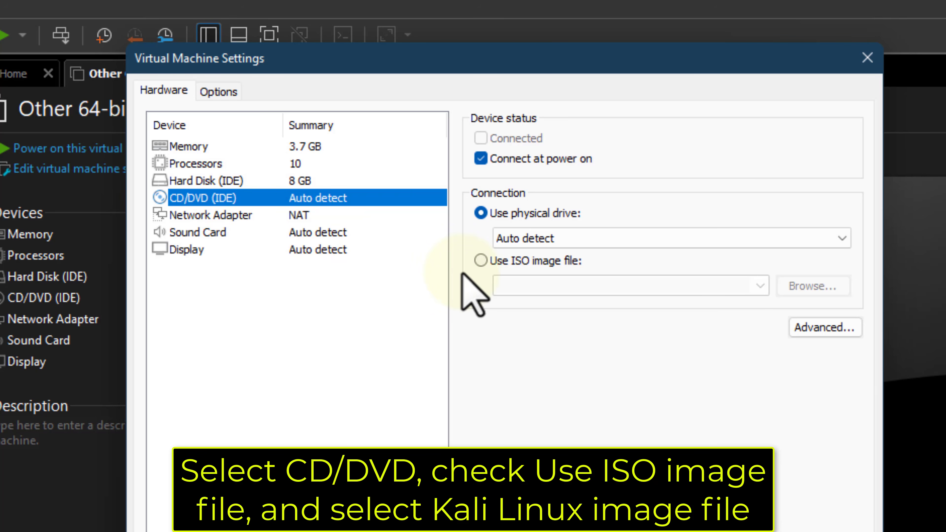
pyautogui.click(479, 260)
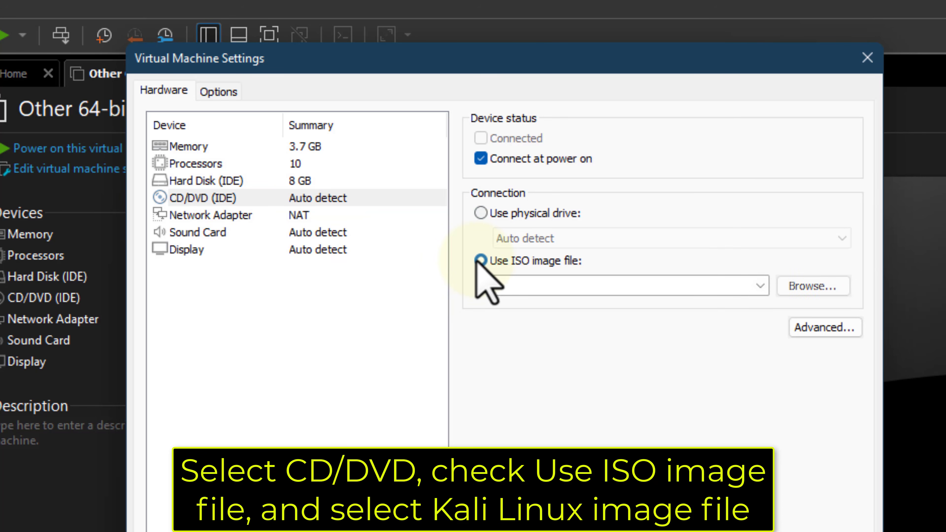
pyautogui.click(814, 294)
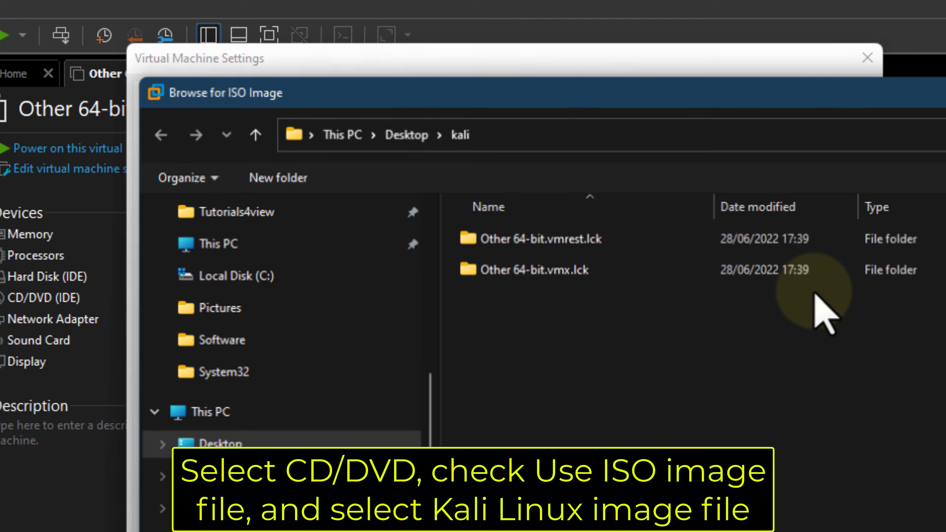
pyautogui.scroll(2, 297, 298)
pyautogui.scroll(2, 295, 283)
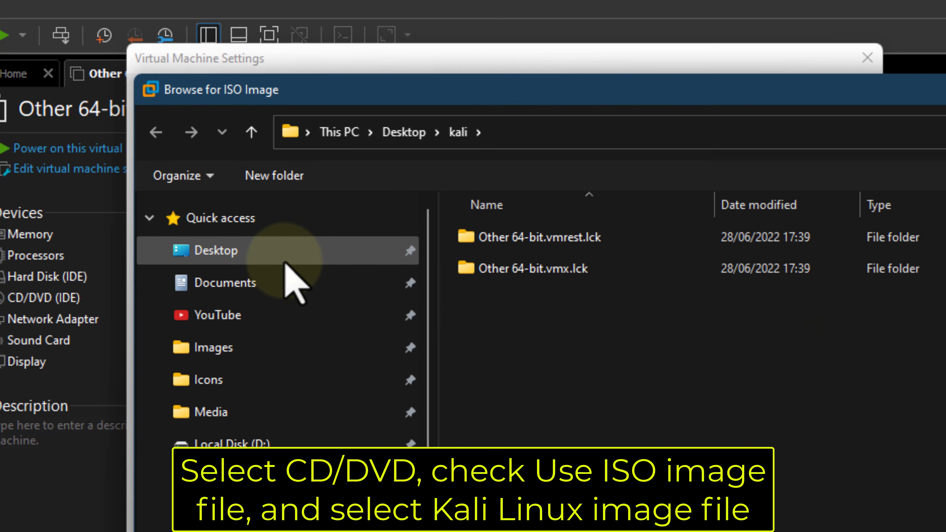
pyautogui.click(278, 250)
pyautogui.click(617, 279)
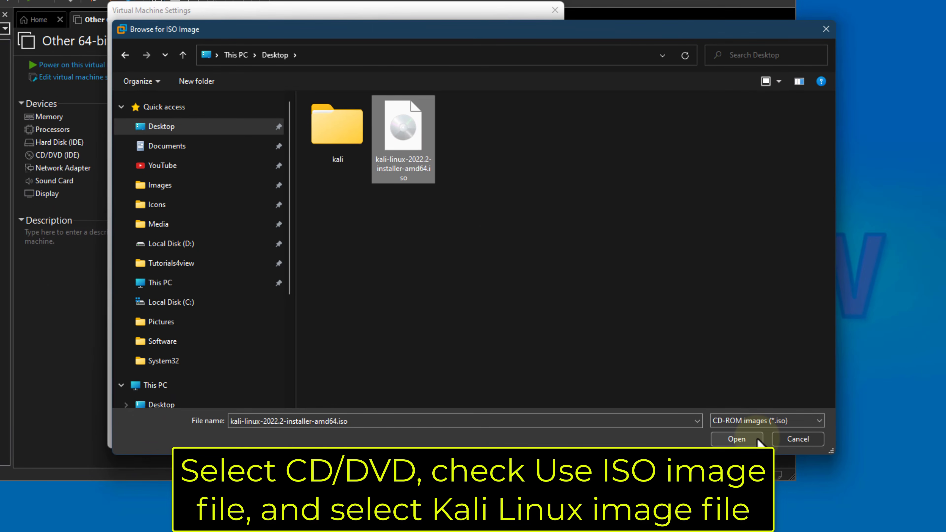
pyautogui.click(759, 440)
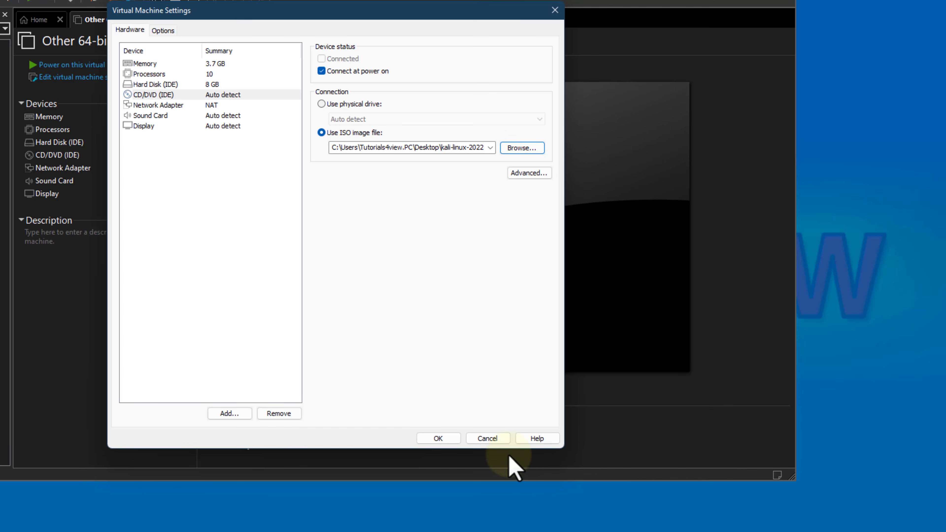
pyautogui.click(454, 439)
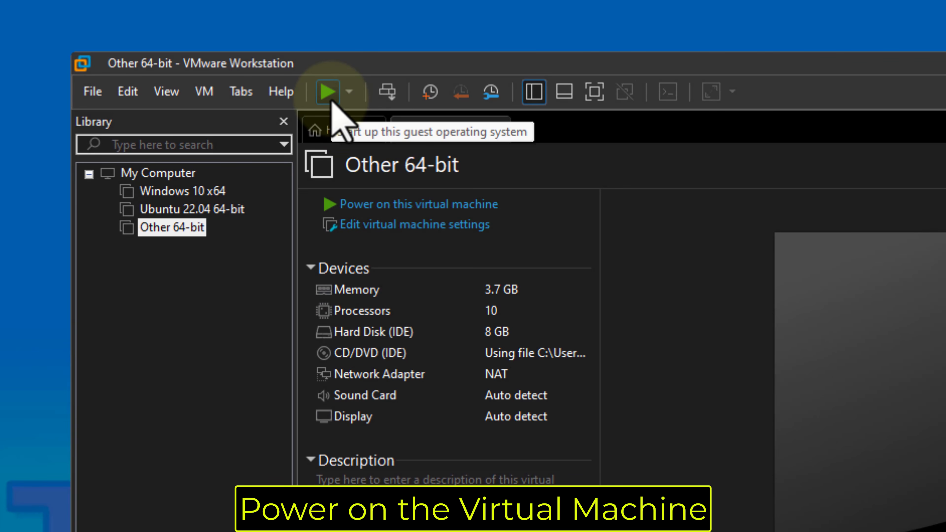
# Power on the Other 64-bit virtual machine and start Graphical install from the Kali Linux installer menu
pyautogui.click(332, 103)
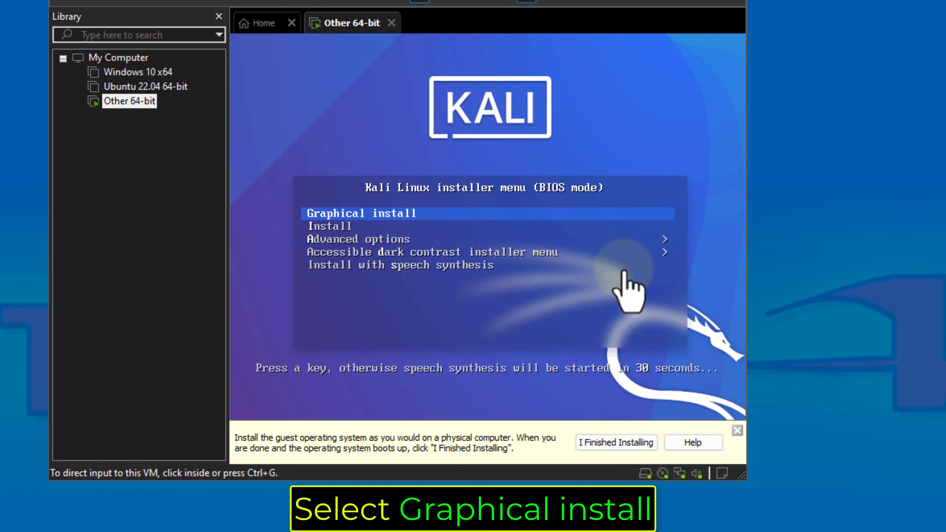
pyautogui.click(681, 330)
pyautogui.press('Down')
pyautogui.press('Up')
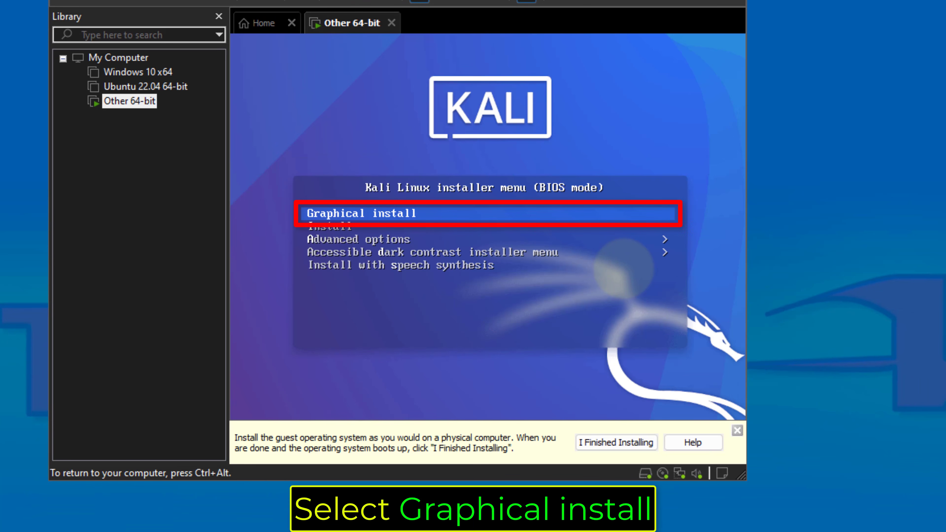
pyautogui.press('Return')
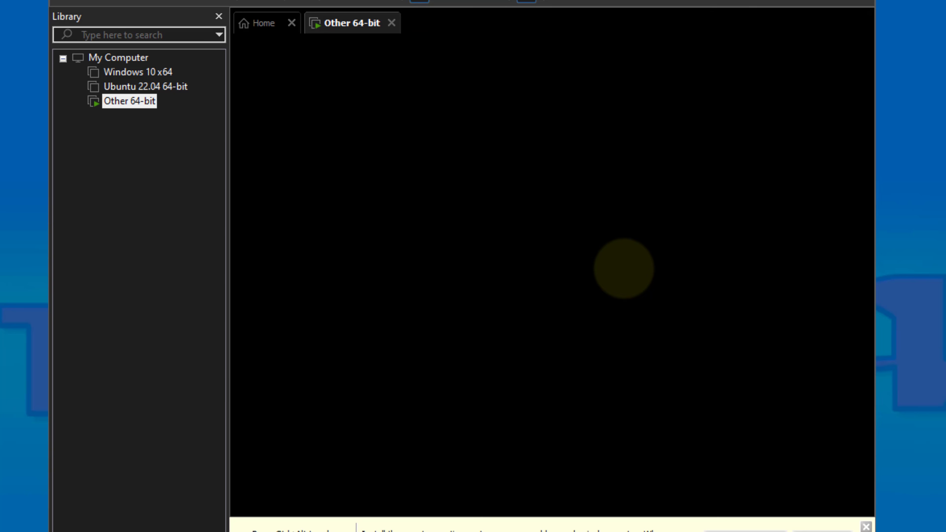
pyautogui.click(756, 439)
pyautogui.click(617, 313)
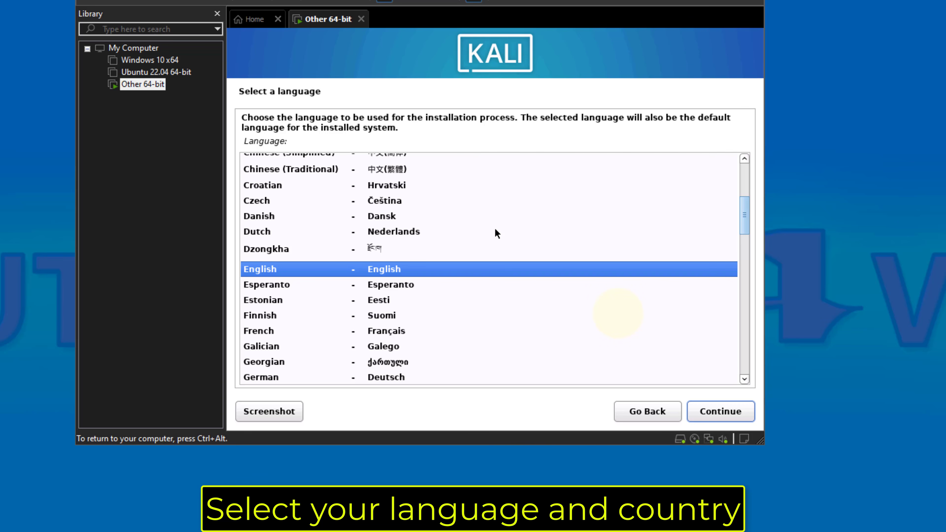
# Accept English as the installation language and United States as the location
pyautogui.click(700, 417)
pyautogui.click(700, 419)
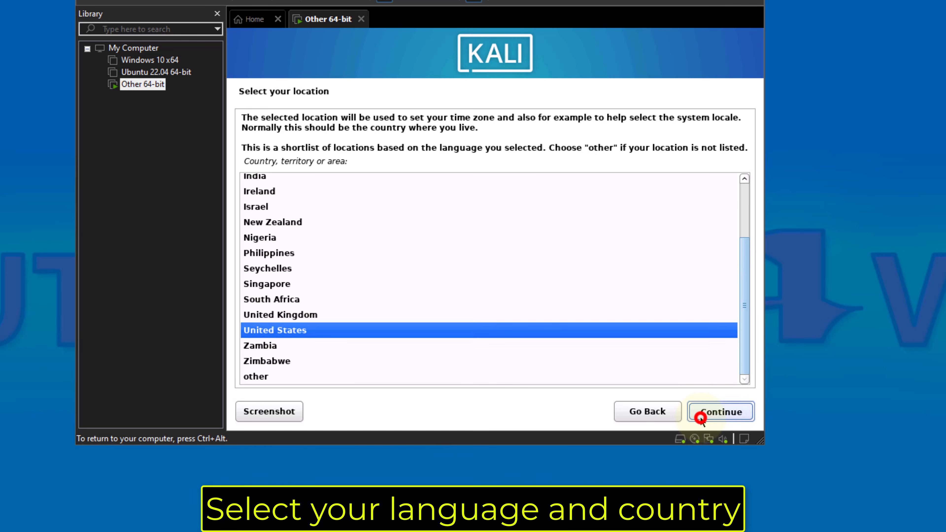
pyautogui.click(701, 419)
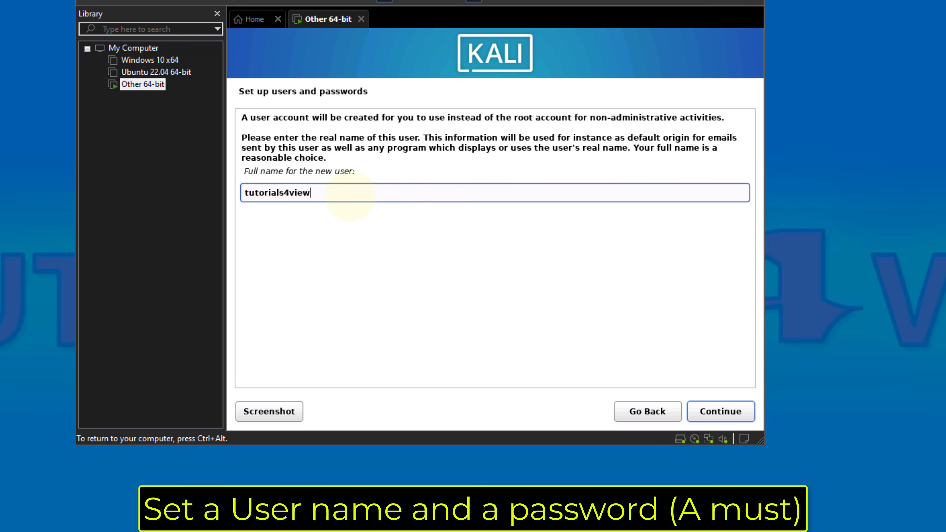
# Create the user account tutorials4view with an account password entered twice, and accept the Eastern time zone
pyautogui.click(693, 414)
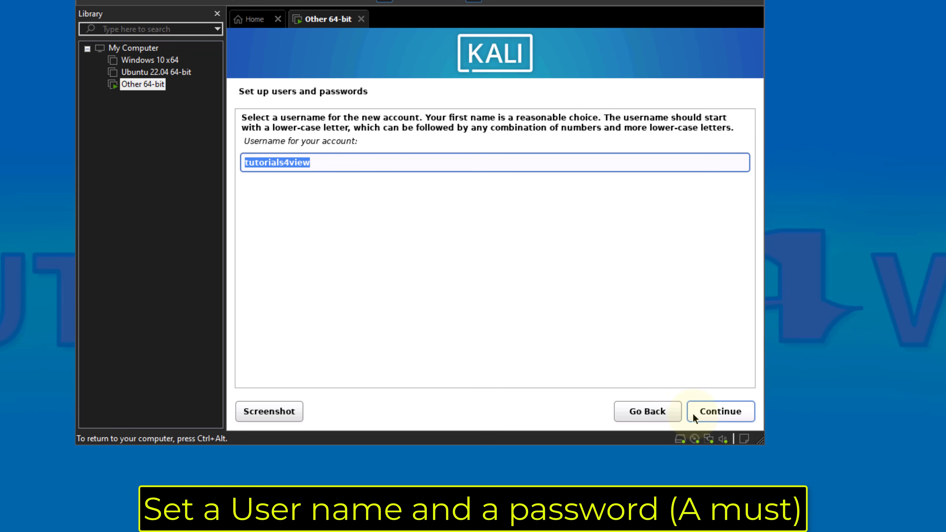
pyautogui.click(692, 413)
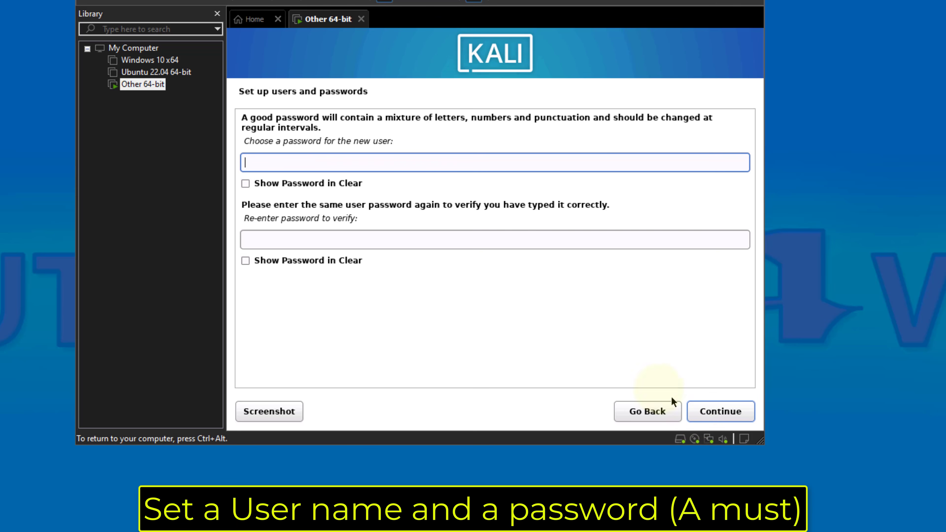
pyautogui.click(423, 243)
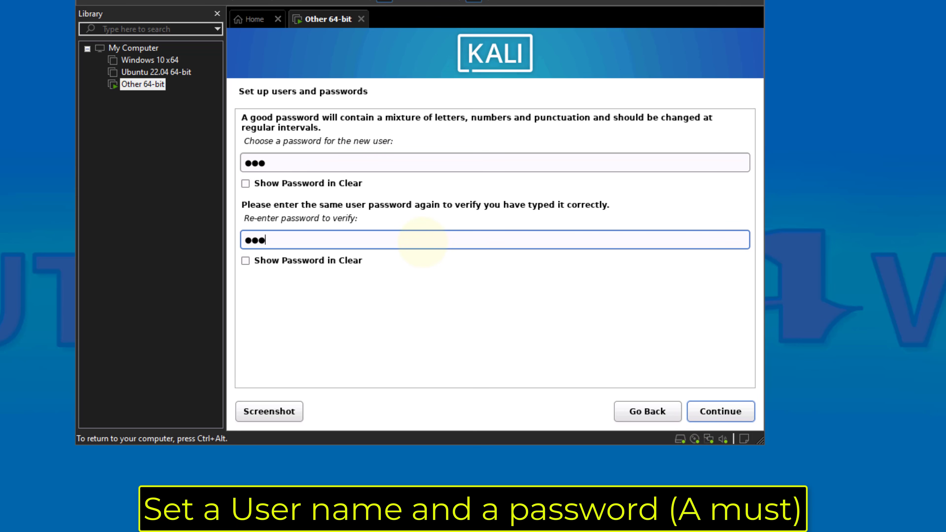
pyautogui.click(701, 415)
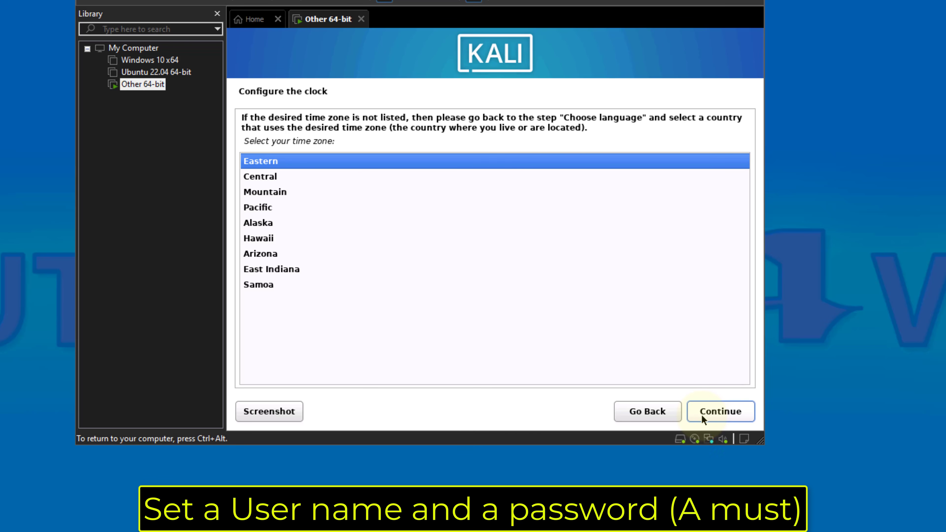
pyautogui.click(701, 415)
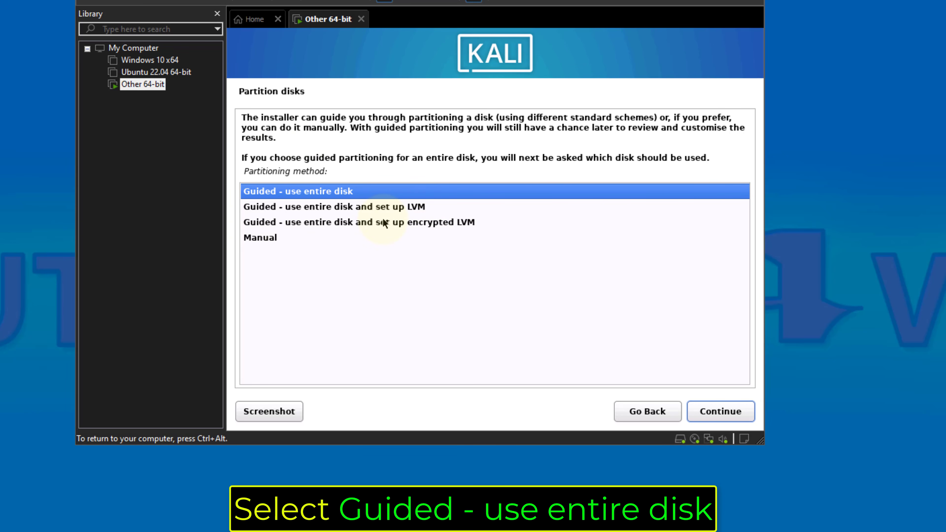
# Partition the SCSI1 (sda) disk with Guided - use entire disk and write the changes to disk
pyautogui.click(698, 417)
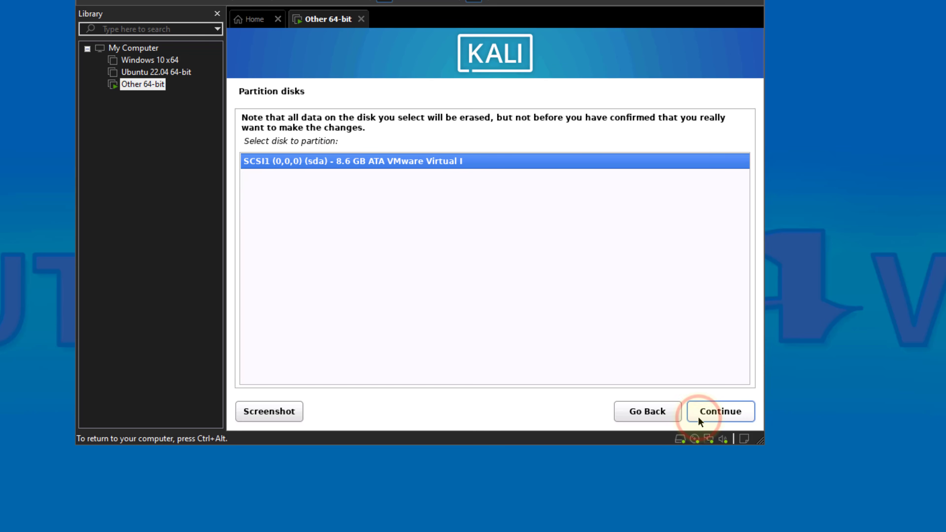
pyautogui.click(698, 417)
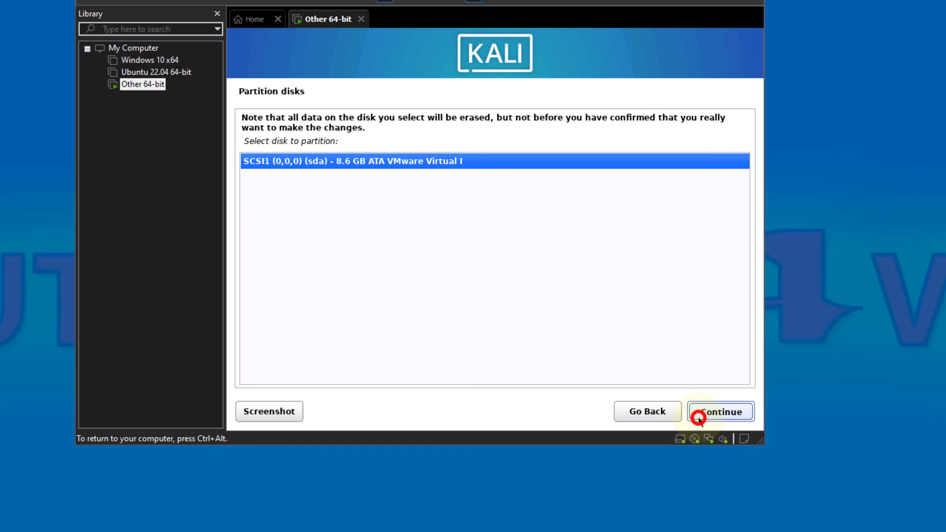
pyautogui.click(698, 417)
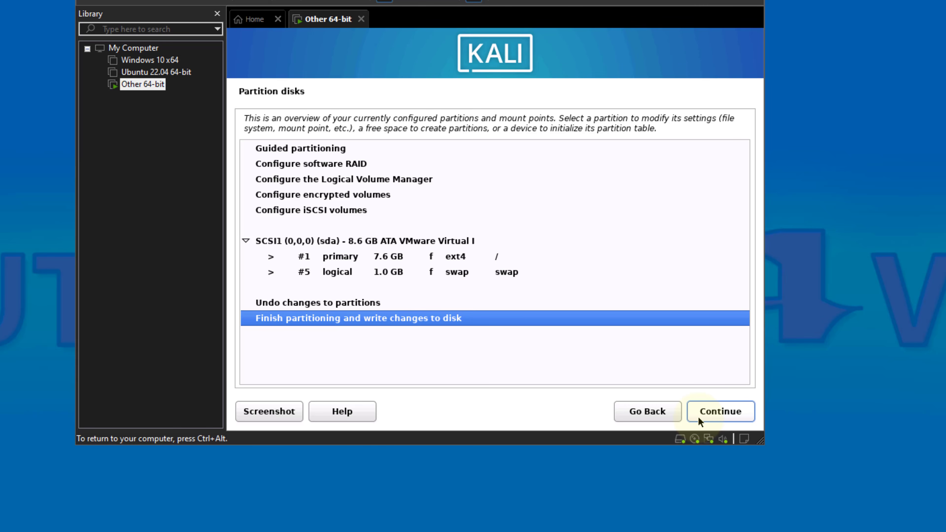
pyautogui.click(698, 417)
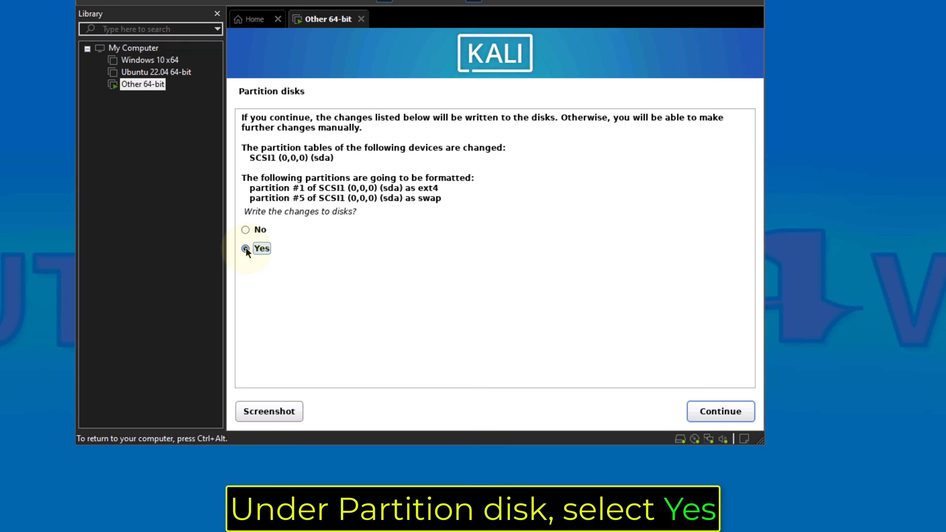
pyautogui.click(696, 414)
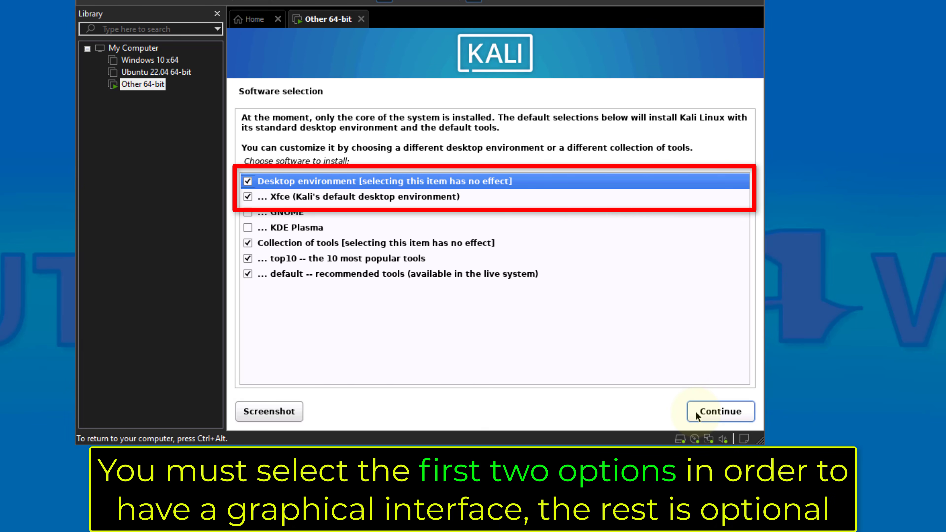
# Deselect the default tools, top10 tools and Collection of tools, and install only the Xfce desktop environment
pyautogui.click(247, 274)
pyautogui.click(248, 258)
pyautogui.click(248, 243)
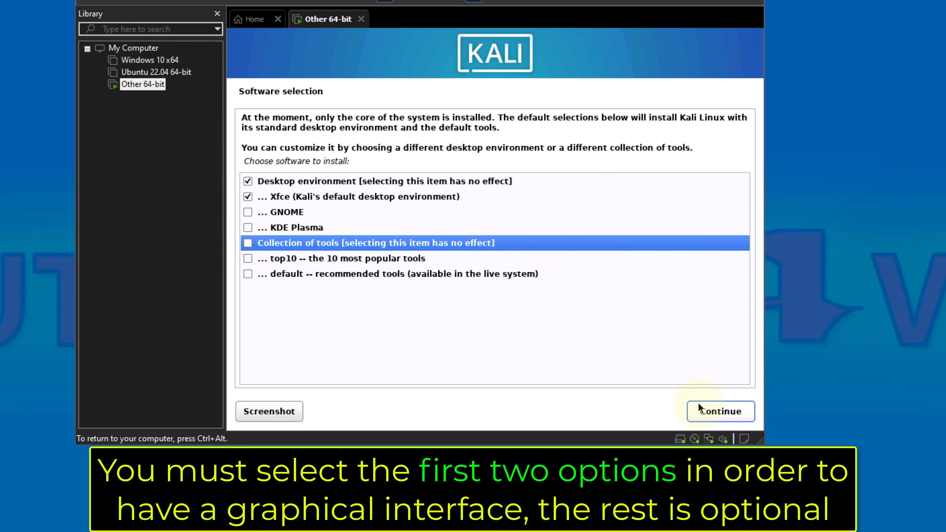
pyautogui.click(698, 417)
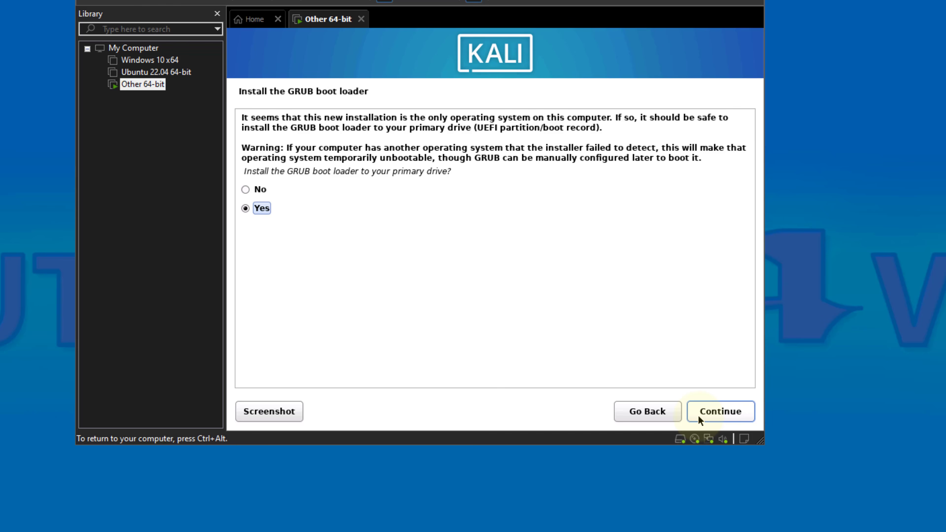
# Install the GRUB boot loader on /dev/sda and finish the Kali installation
pyautogui.click(700, 413)
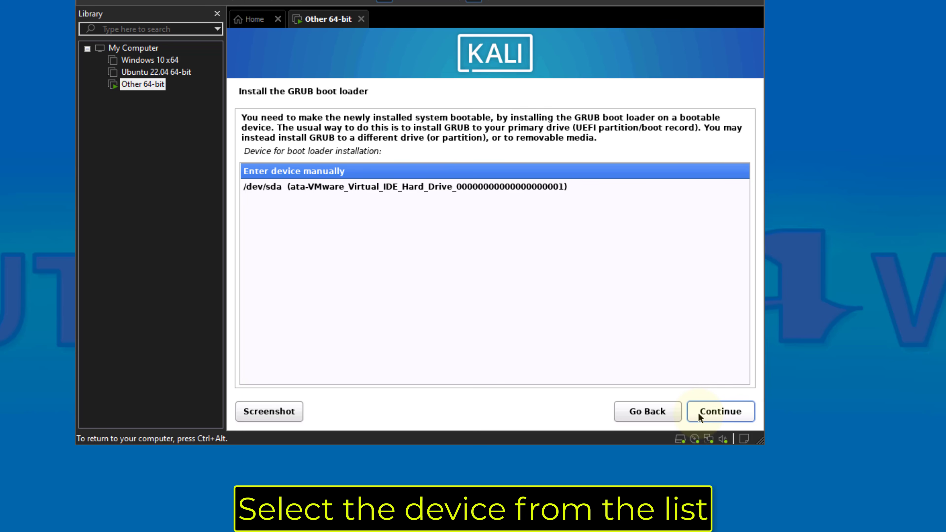
pyautogui.click(484, 190)
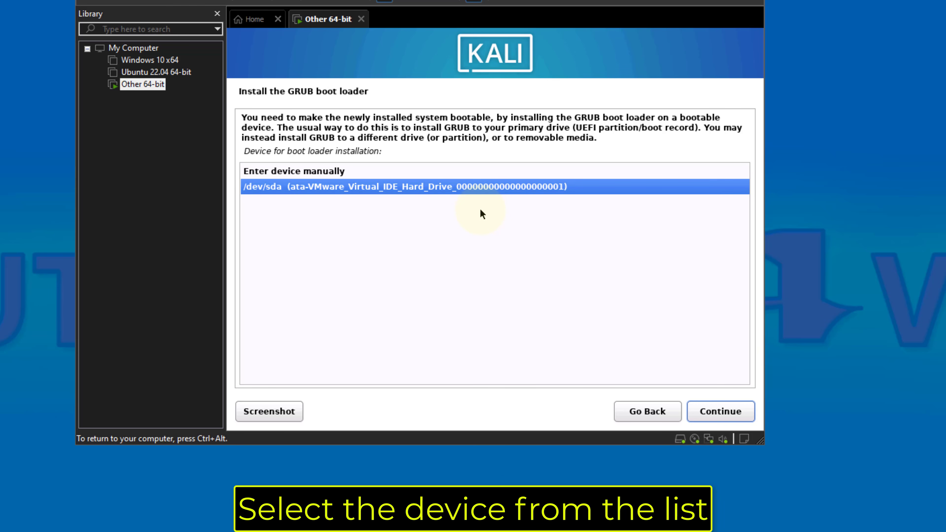
pyautogui.click(699, 412)
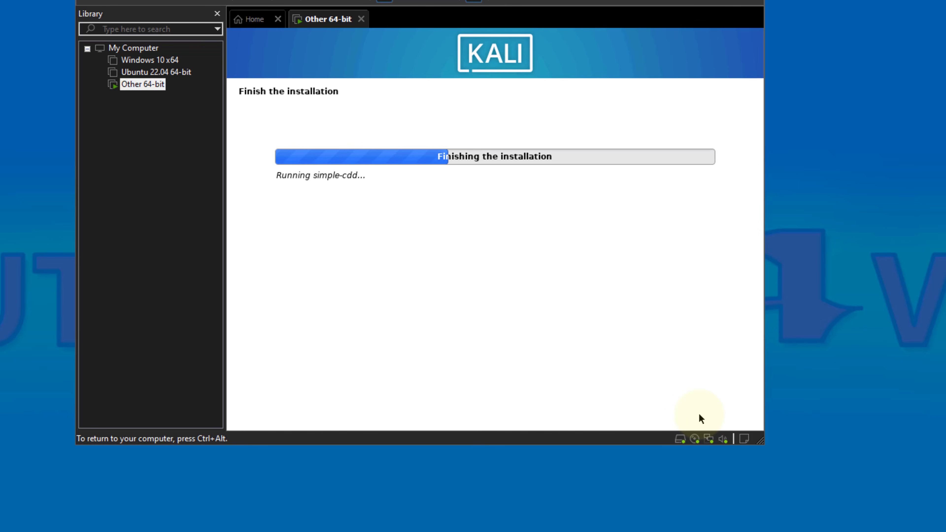
pyautogui.click(696, 414)
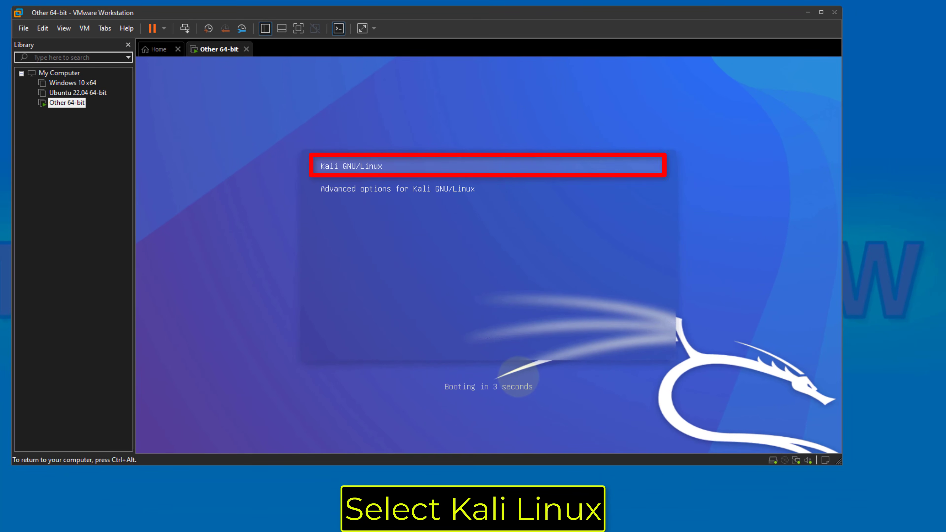
# Boot Kali GNU/Linux and log in as tutorials4view with the account password
pyautogui.press('Return')
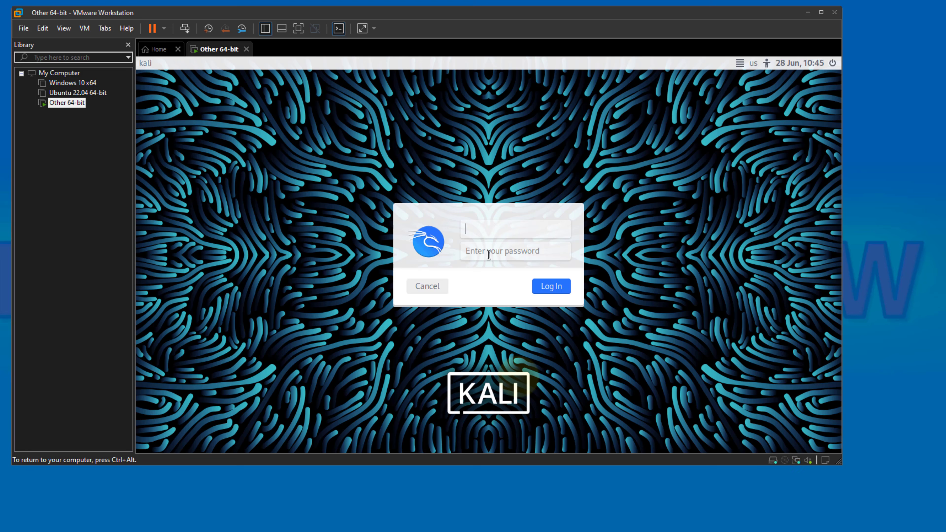
pyautogui.write('tuto')
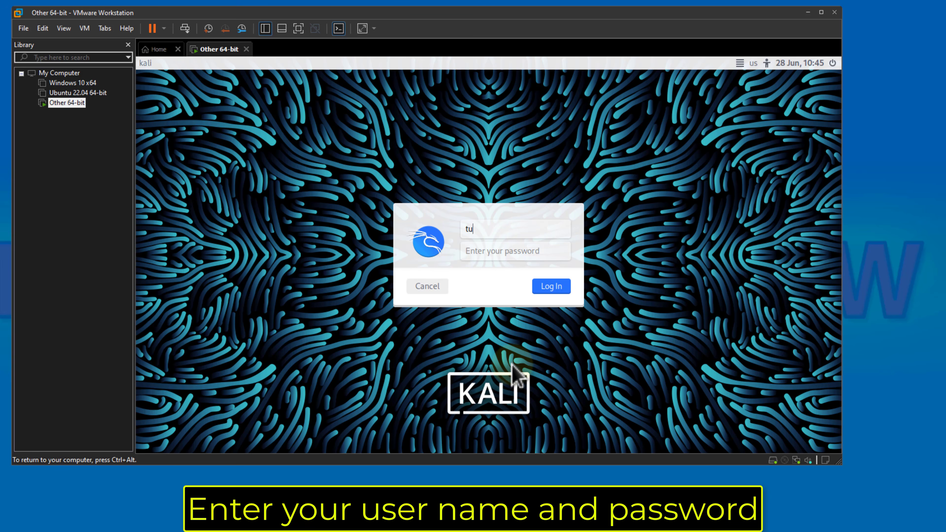
pyautogui.write('rials4view')
pyautogui.press('Tab')
pyautogui.write('••')
pyautogui.press('Return')
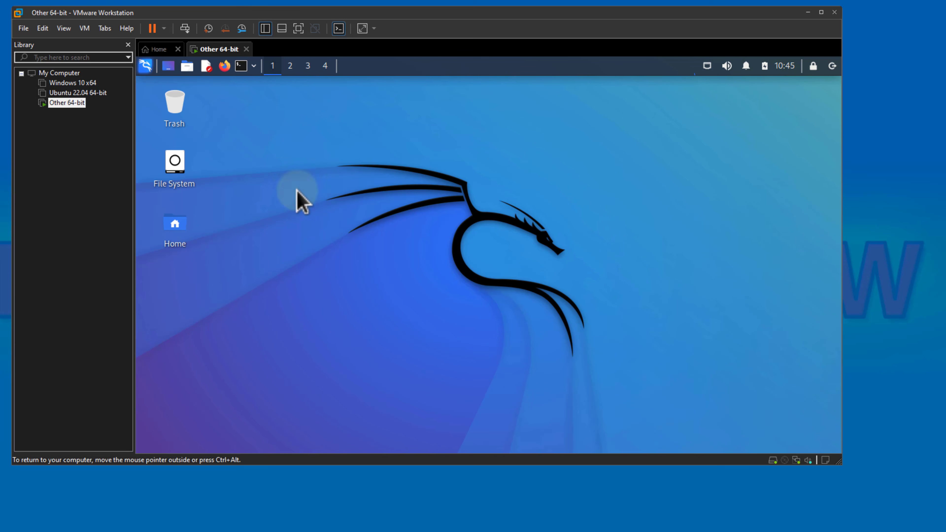
# Open the Kali applications menu to view the available applications
pyautogui.click(146, 66)
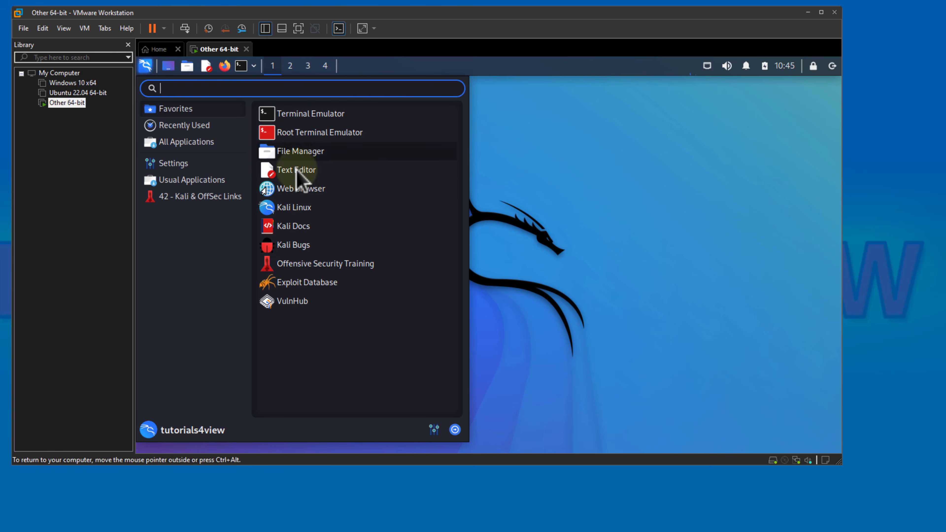